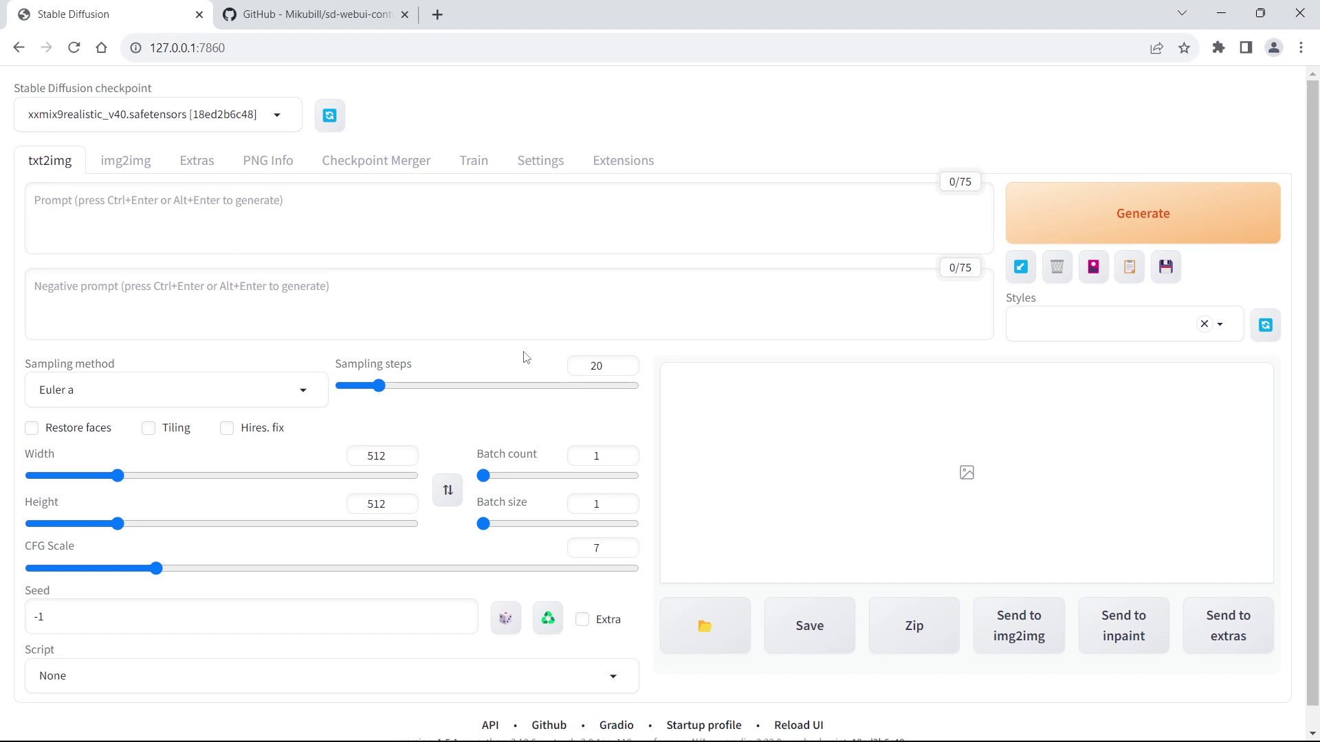
Copy the HTTPS clone URL of the sd-webui-controlnet repository from its GitHub Code menu.
click(309, 13)
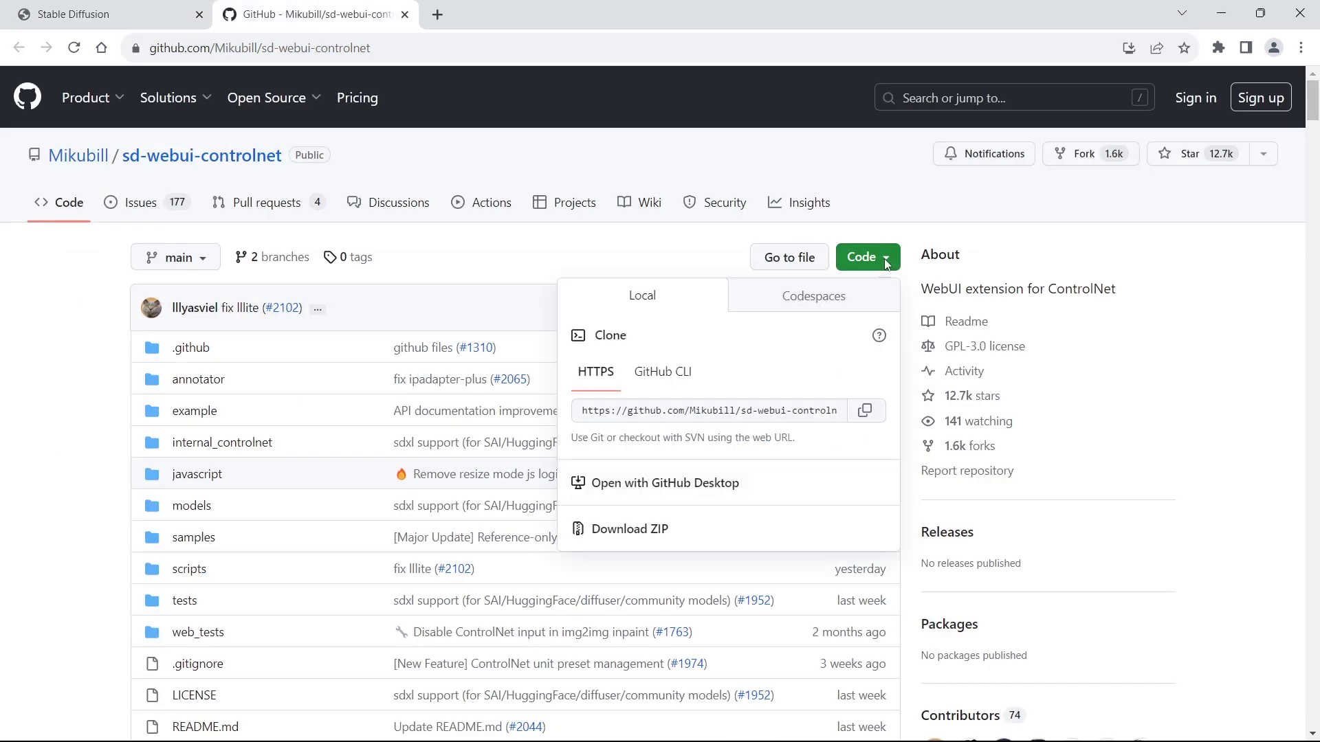
click(864, 411)
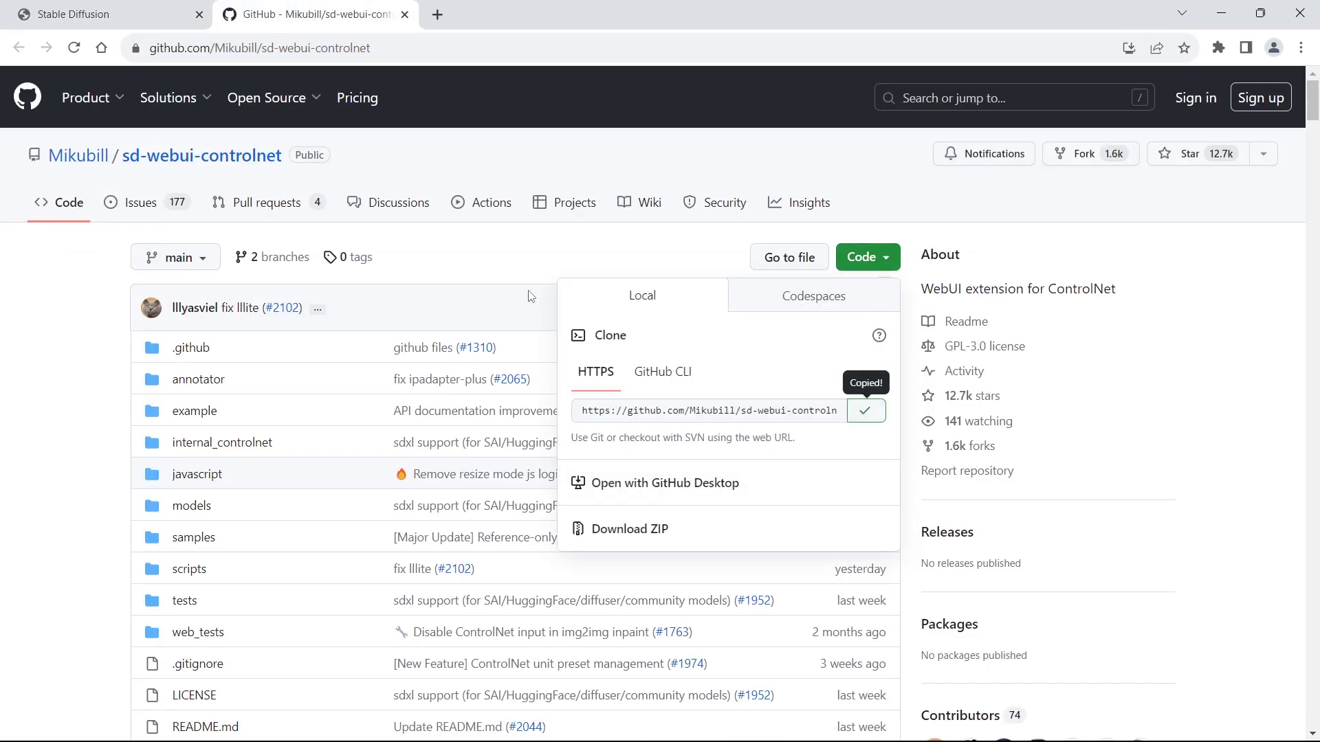
click(516, 256)
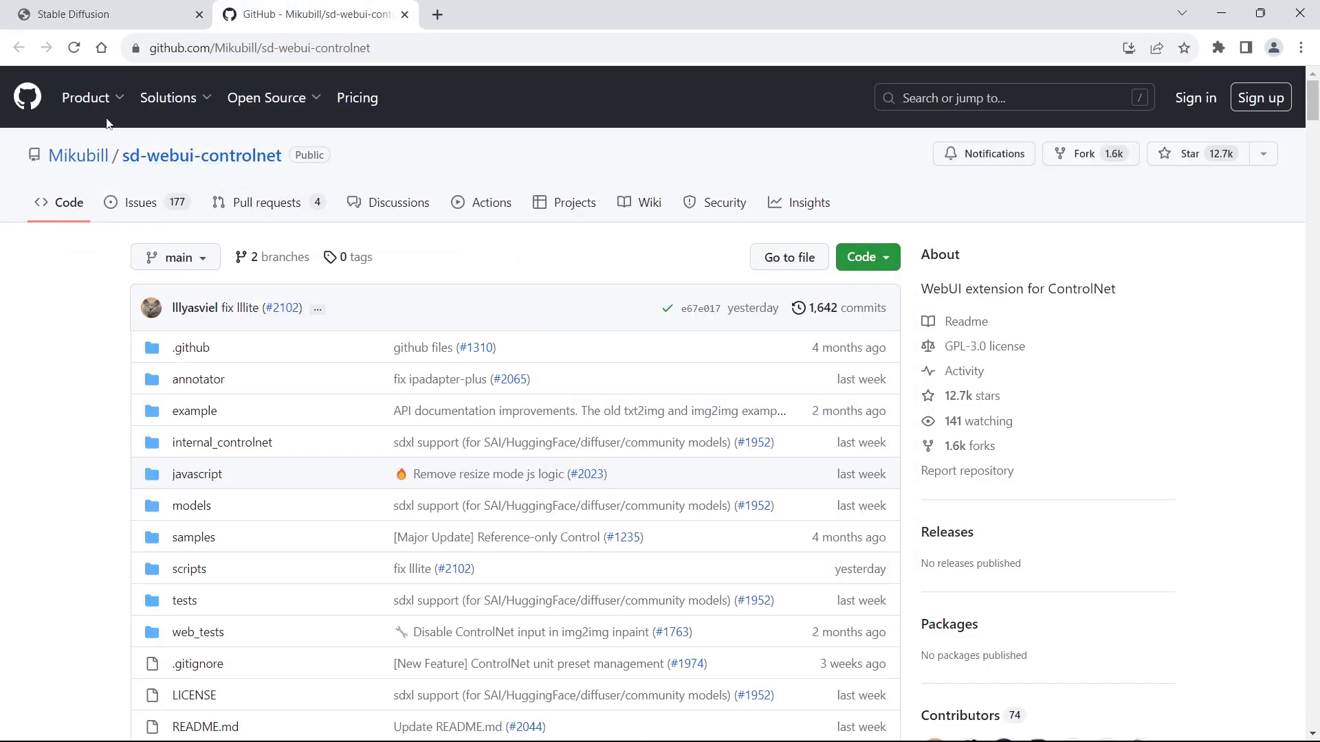
Install sd-webui-controlnet by pasting its GitHub URL into Extensions > Install from URL.
click(74, 7)
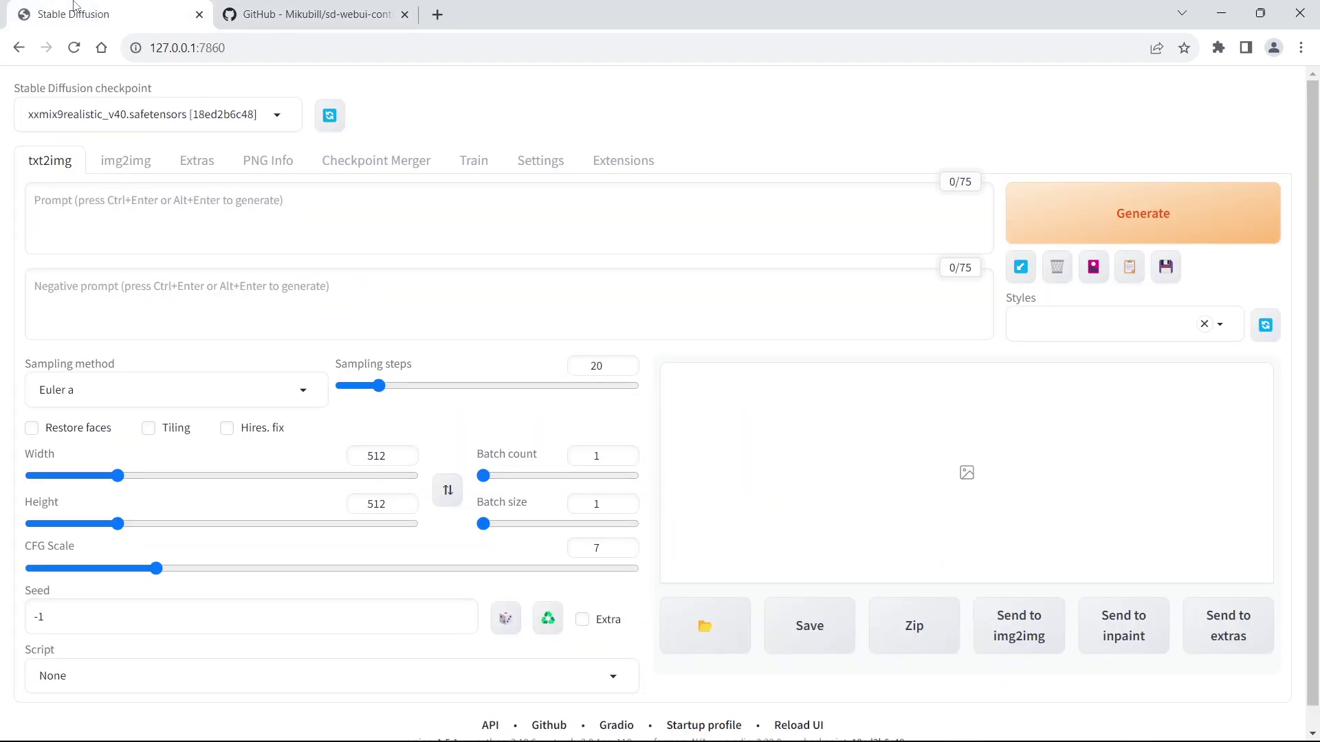
click(627, 164)
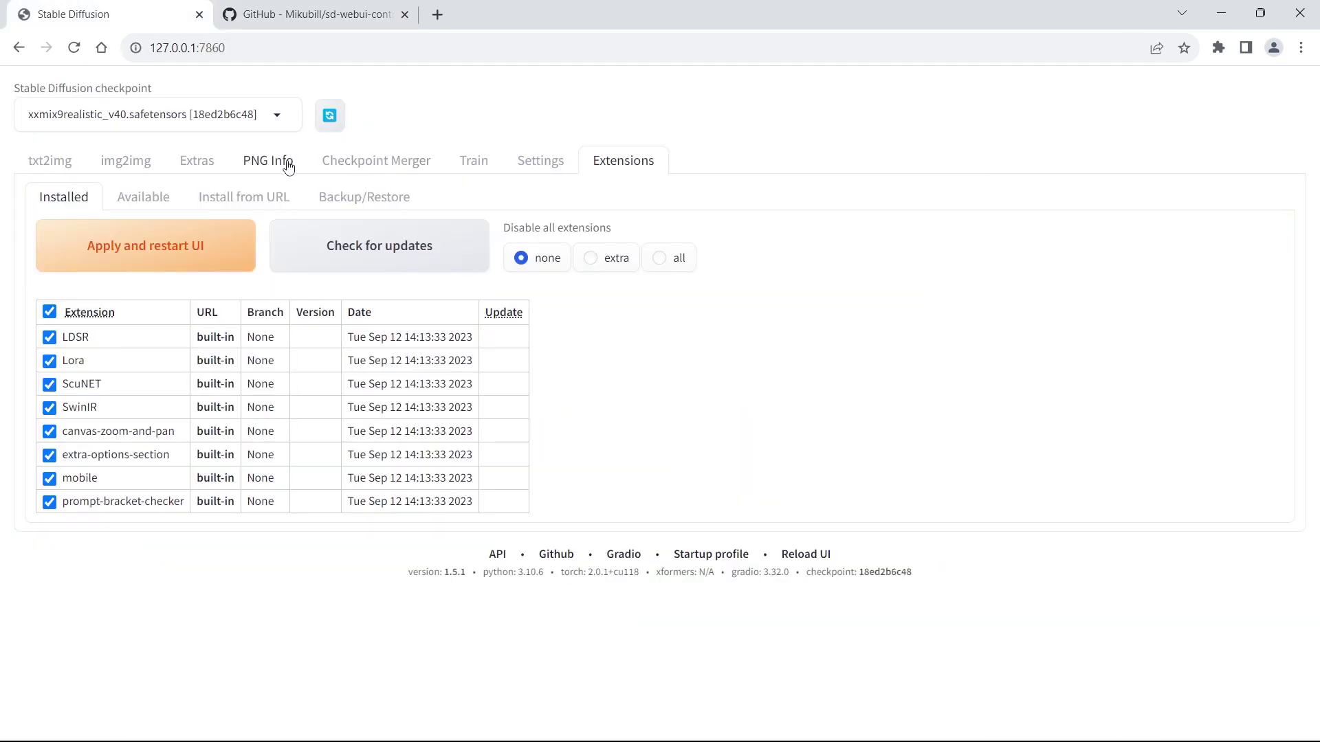
click(281, 198)
click(327, 259)
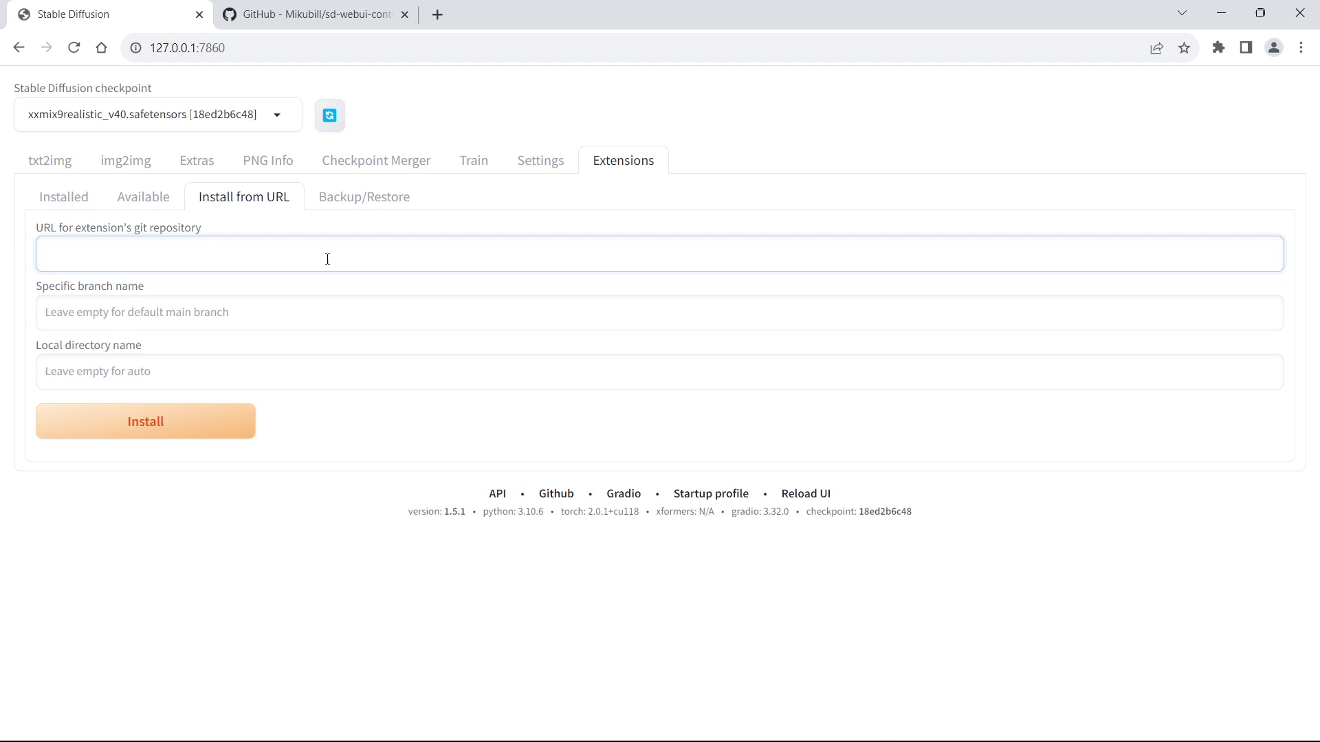
key(ctrl+v)
click(190, 424)
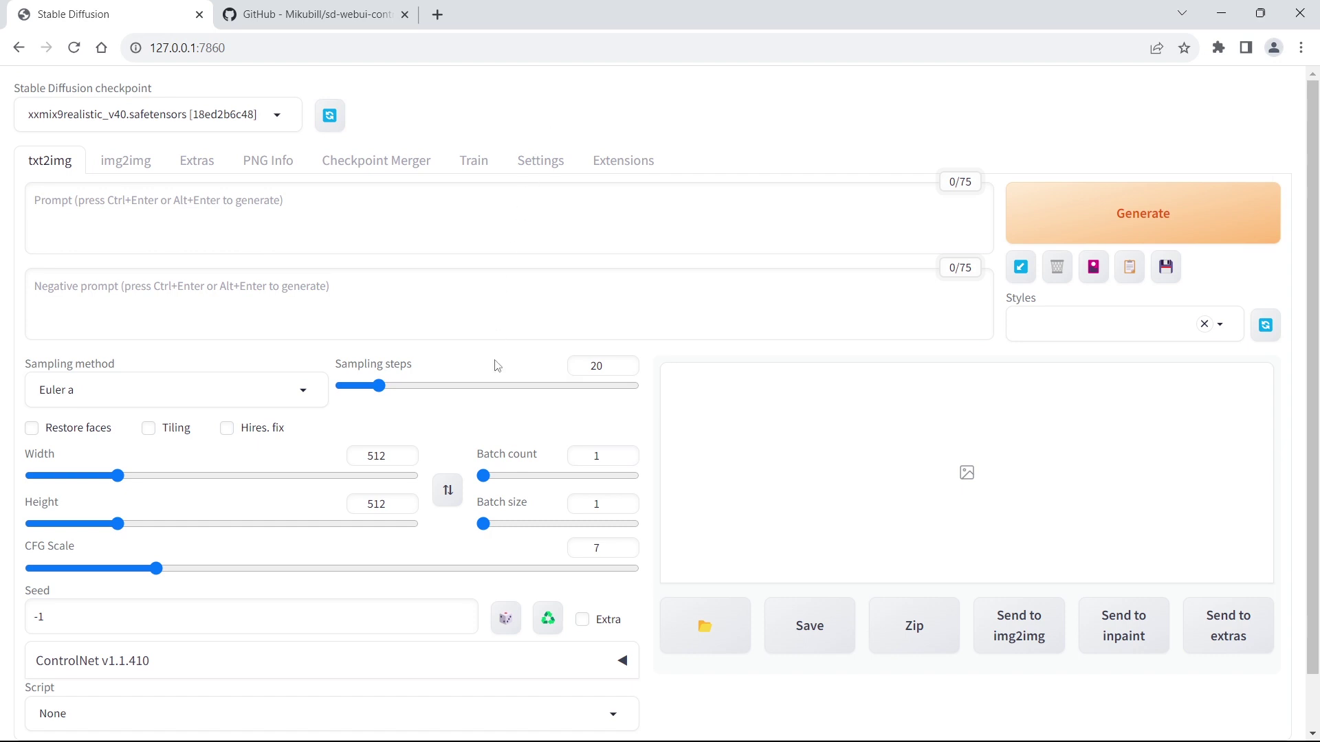
Enable a ControlNet unit with Low VRAM and Allow Preview, using the OpenPose control type.
scroll(556, 426, down, 1)
click(611, 603)
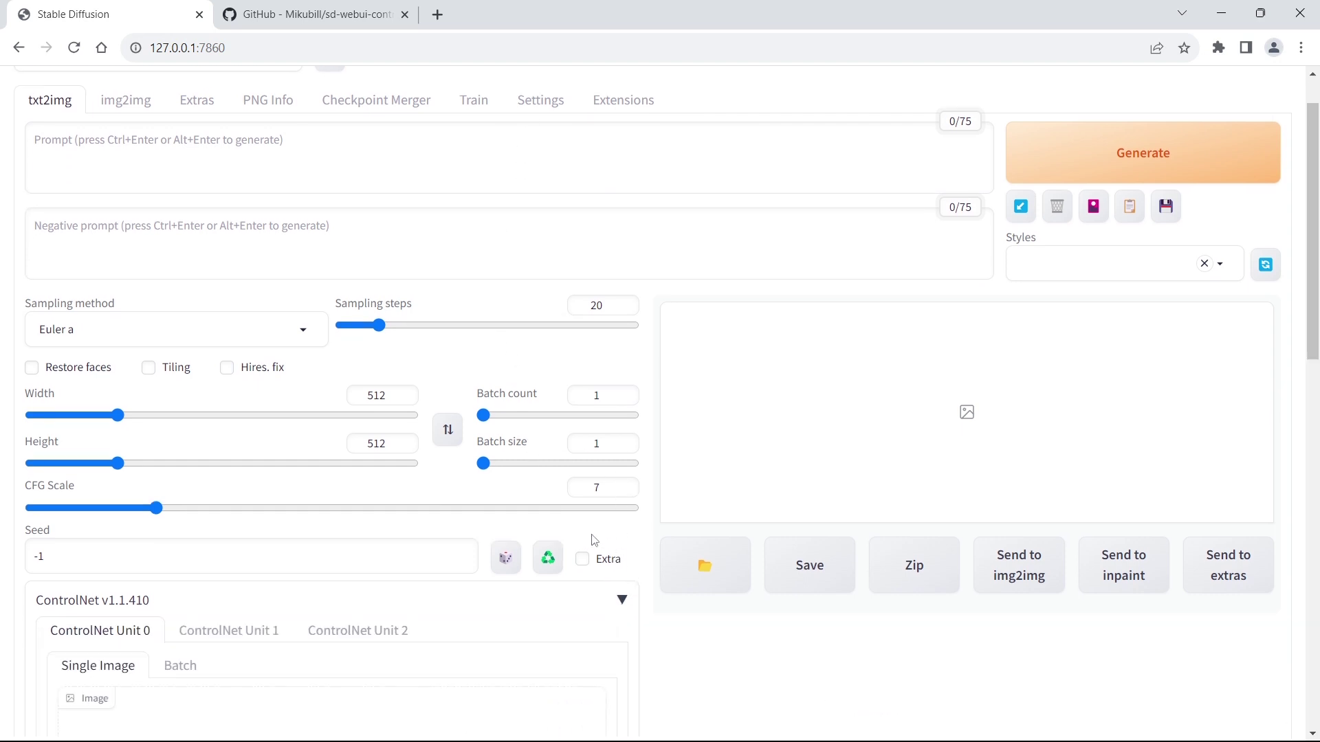
scroll(589, 539, down, 3)
scroll(562, 590, down, 3)
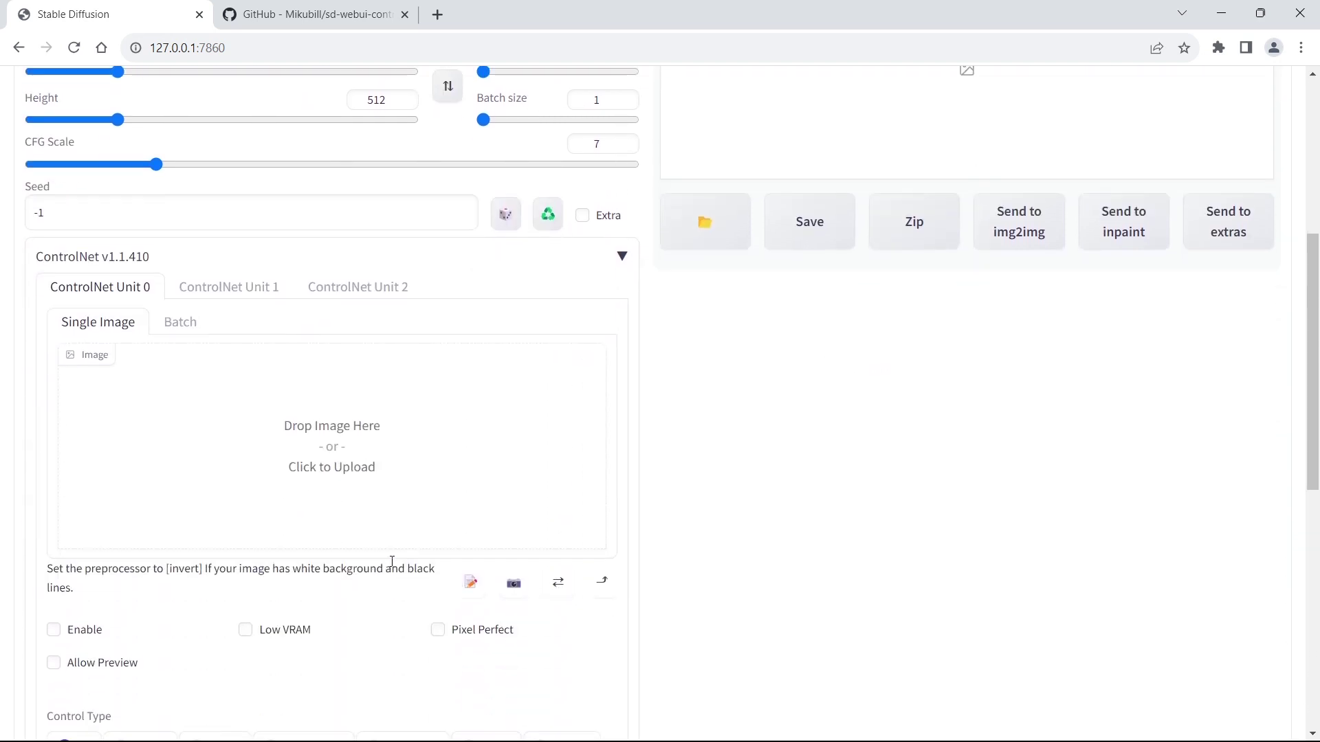
scroll(279, 517, down, 1)
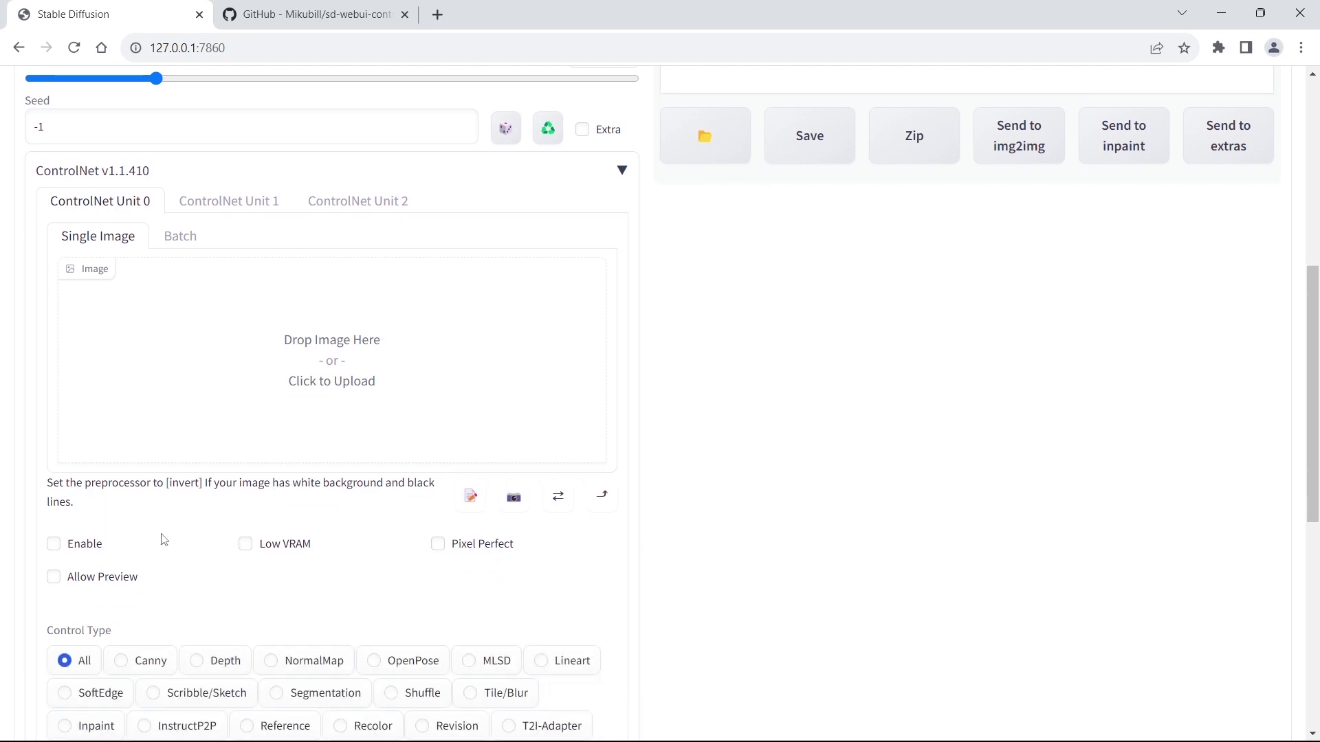
click(93, 545)
click(268, 553)
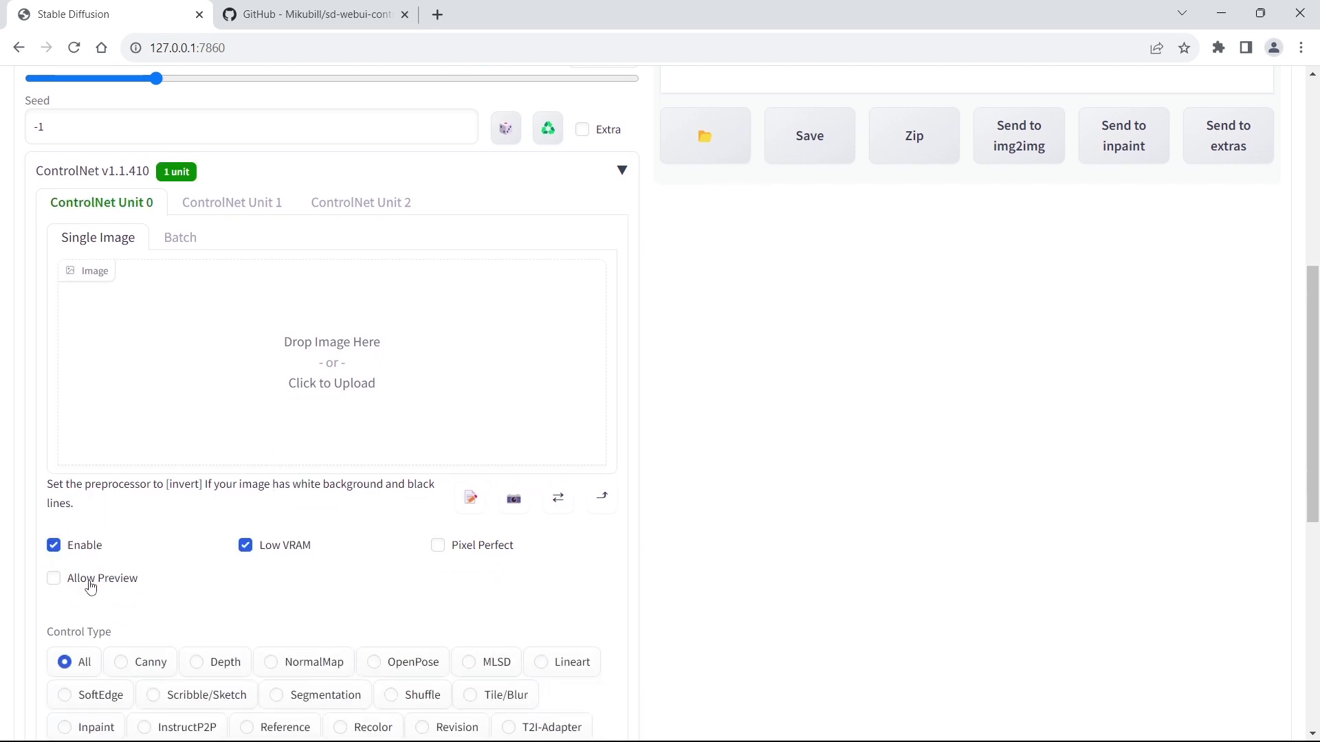
click(90, 586)
scroll(155, 545, down, 1)
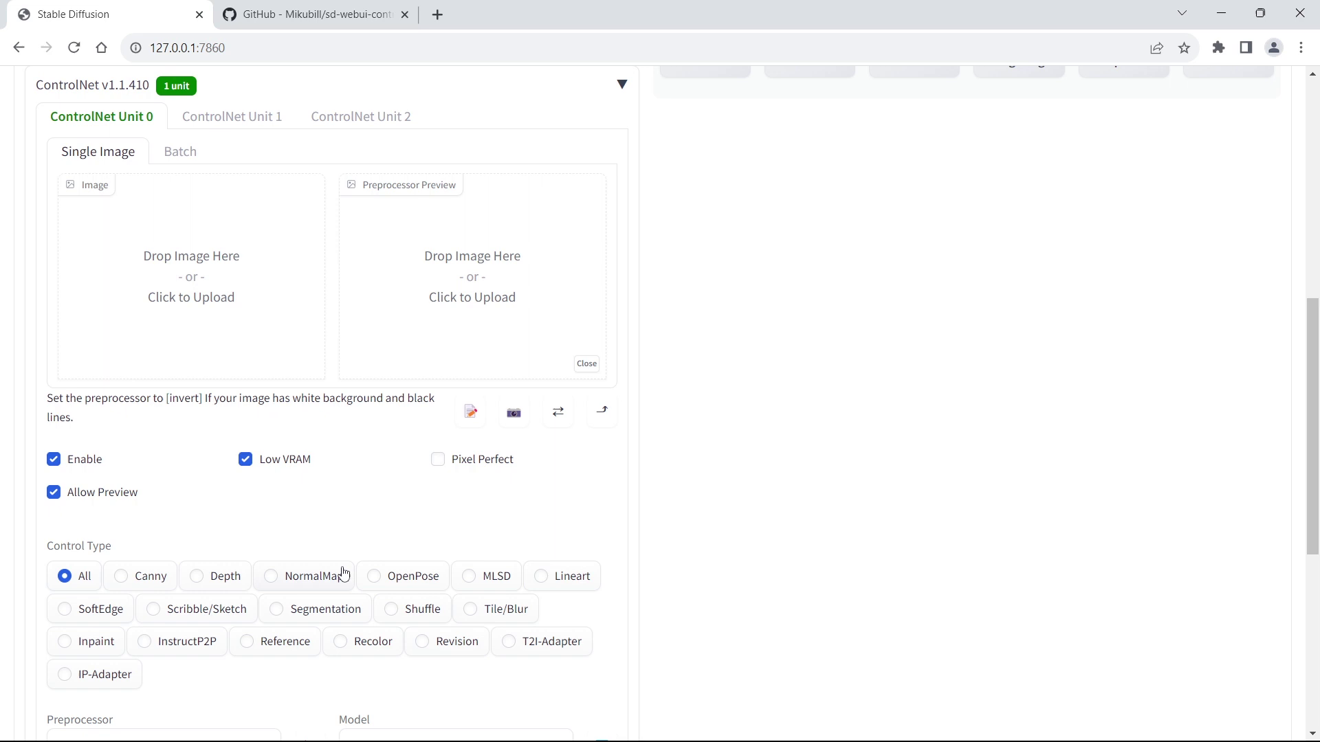
click(410, 575)
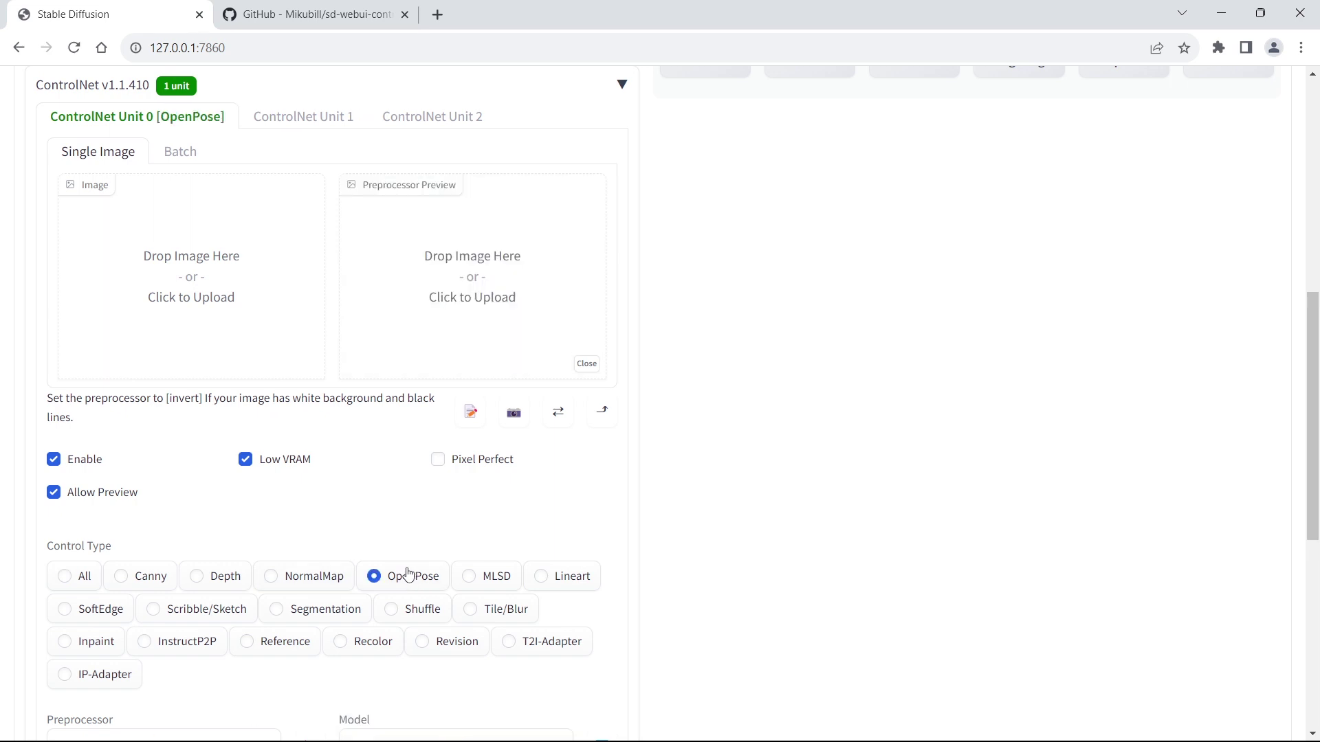
Load the photo of the woman in a suit and run the preprocessor to extract her pose.
click(249, 324)
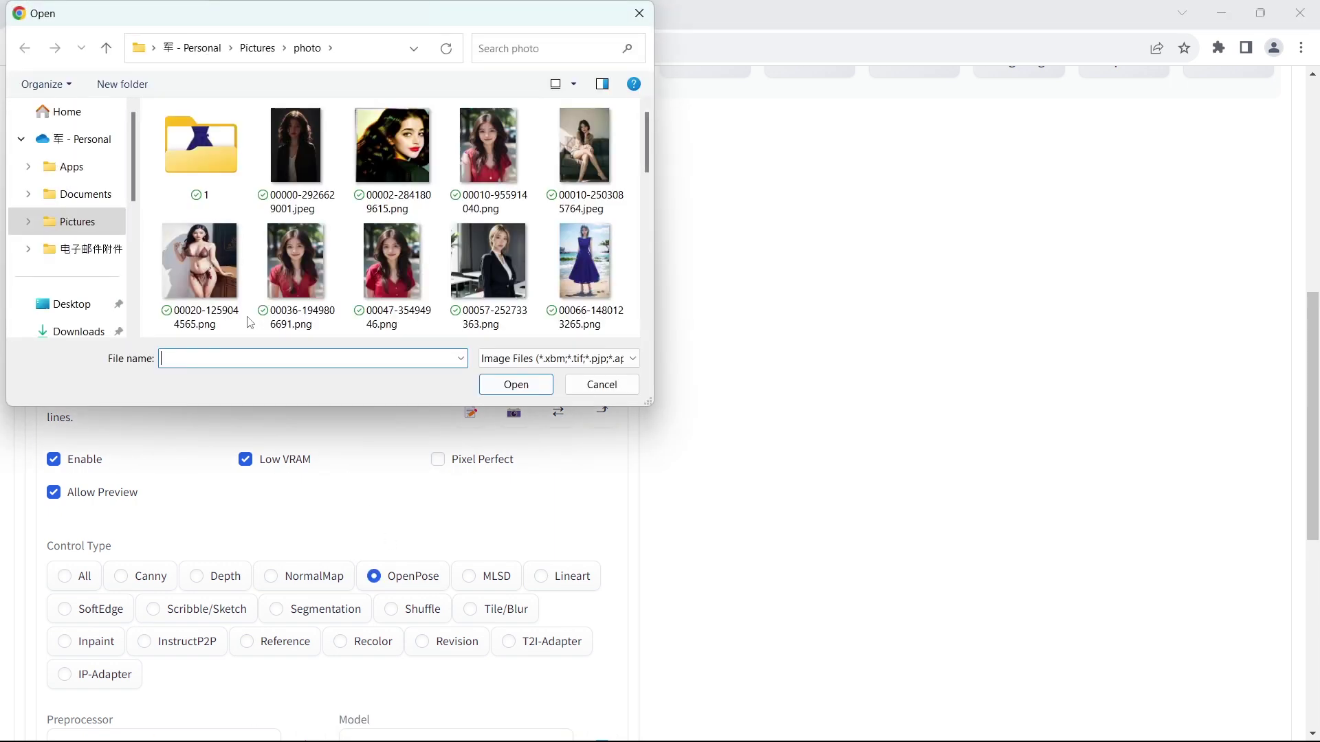
double_click(468, 277)
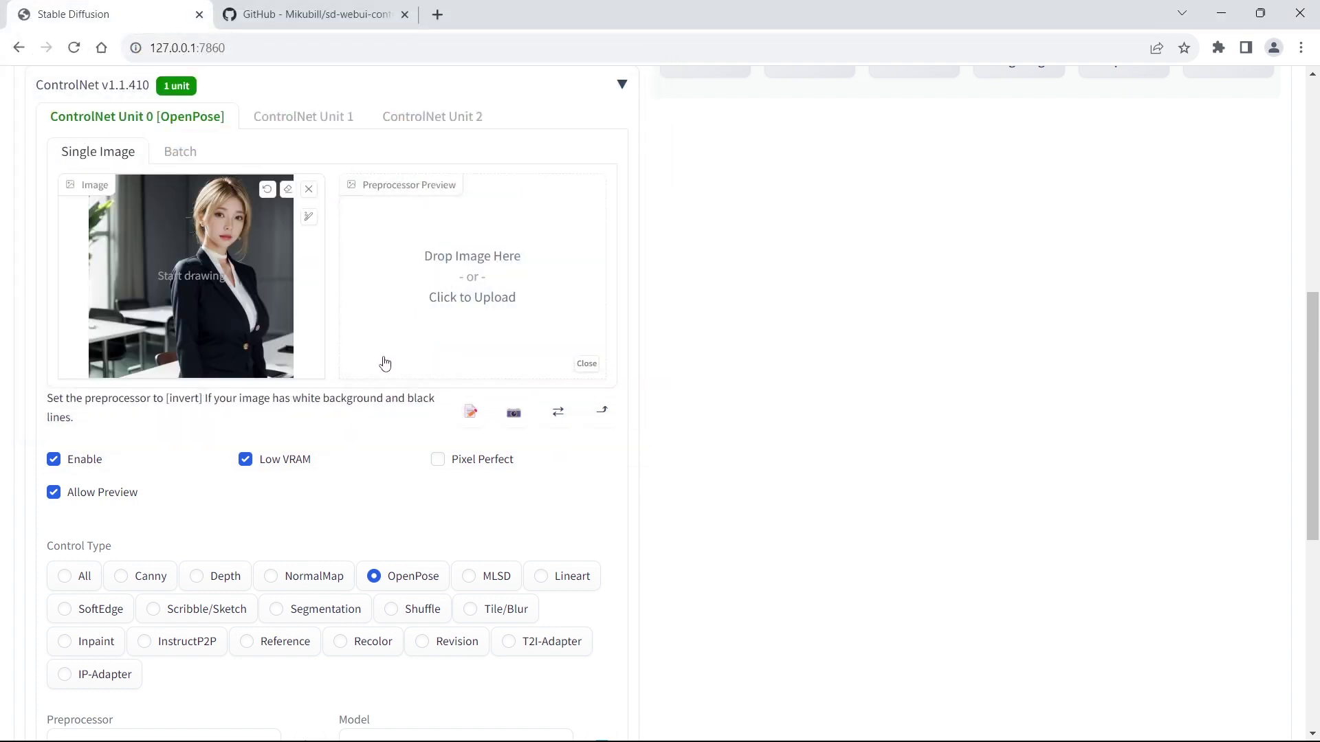
scroll(383, 362, down, 1)
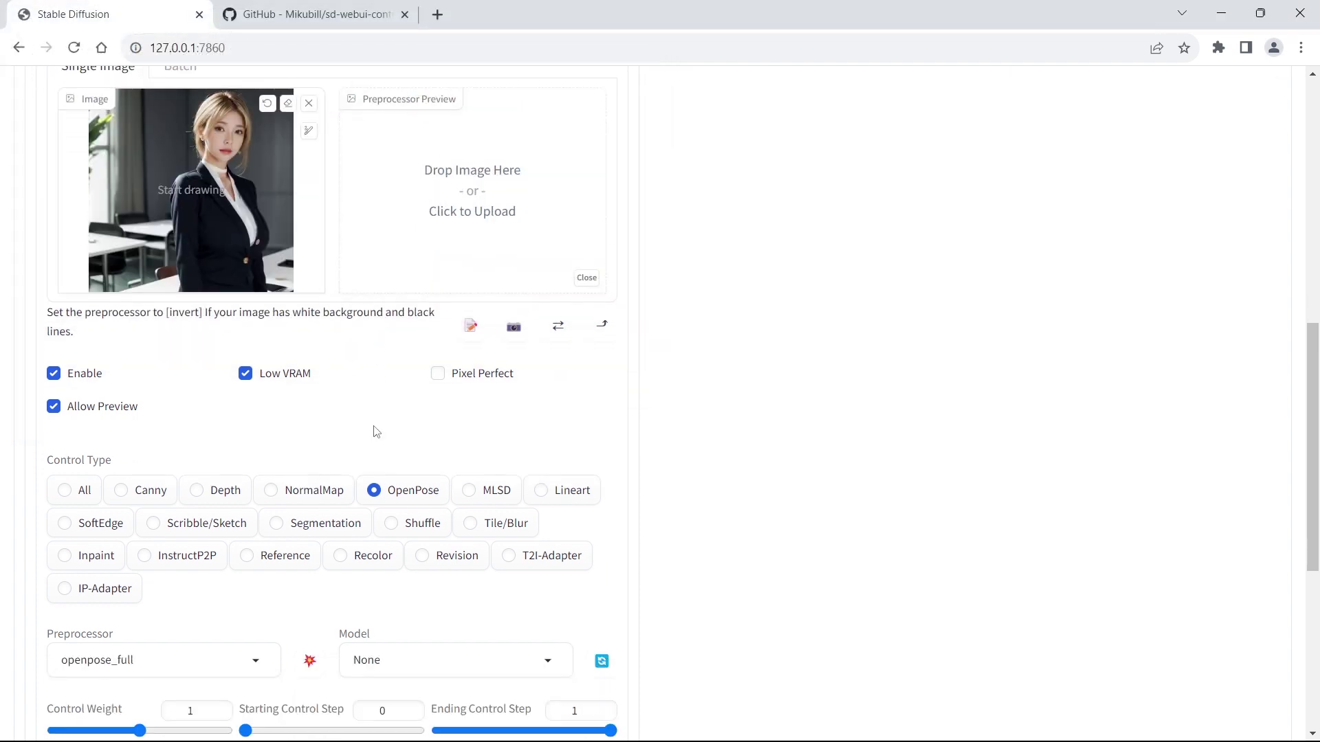
click(310, 662)
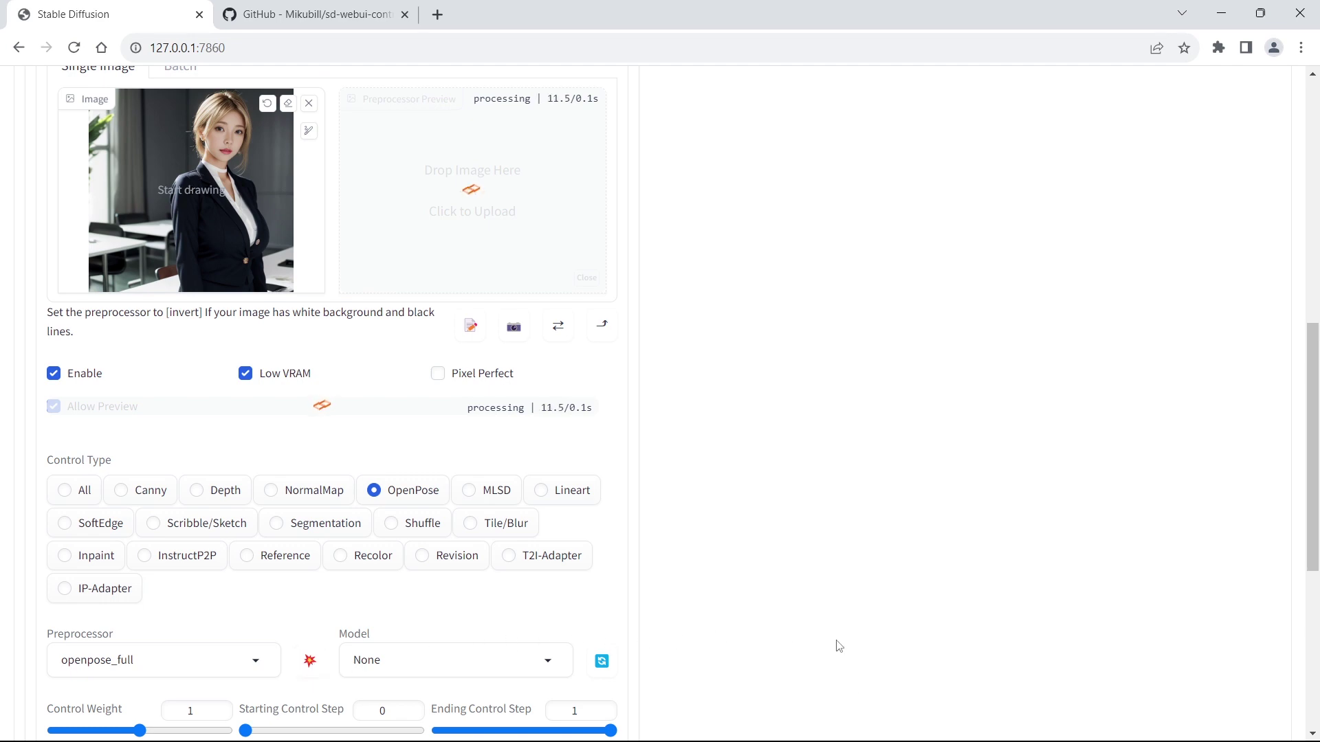
click(875, 735)
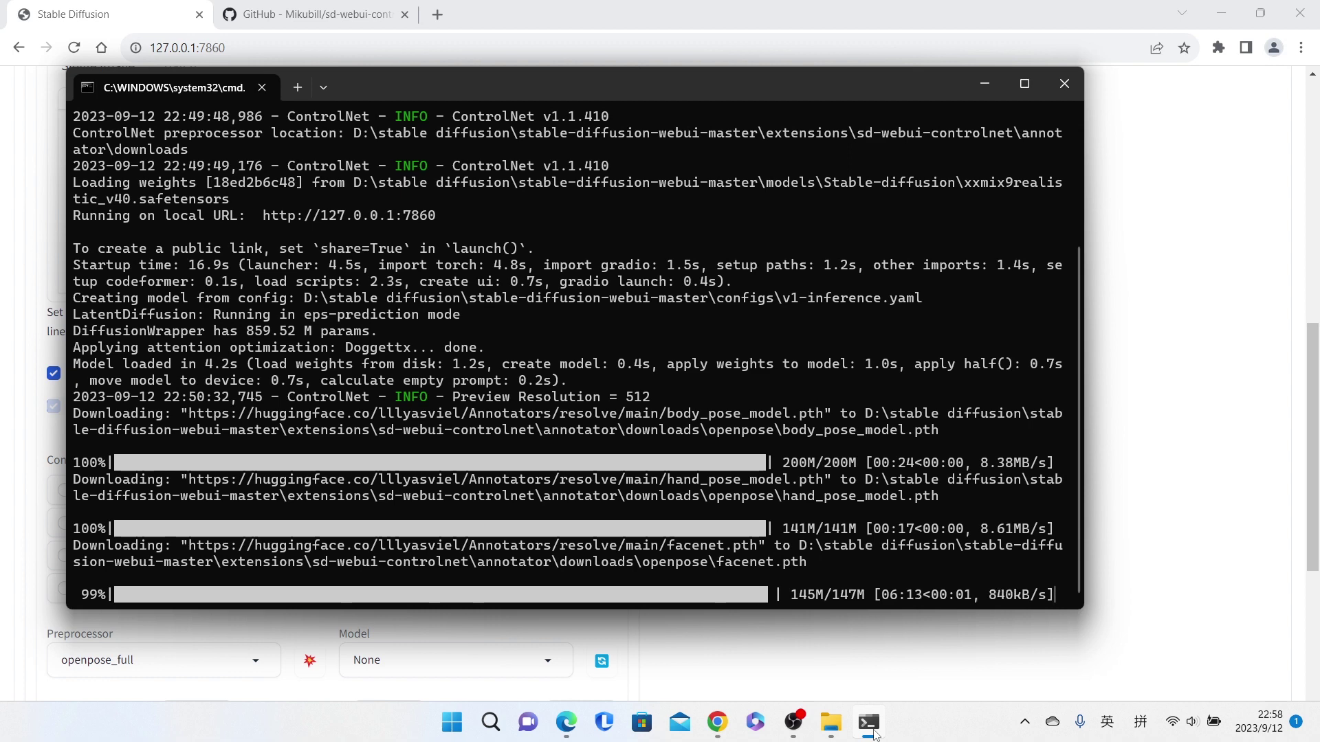
click(979, 85)
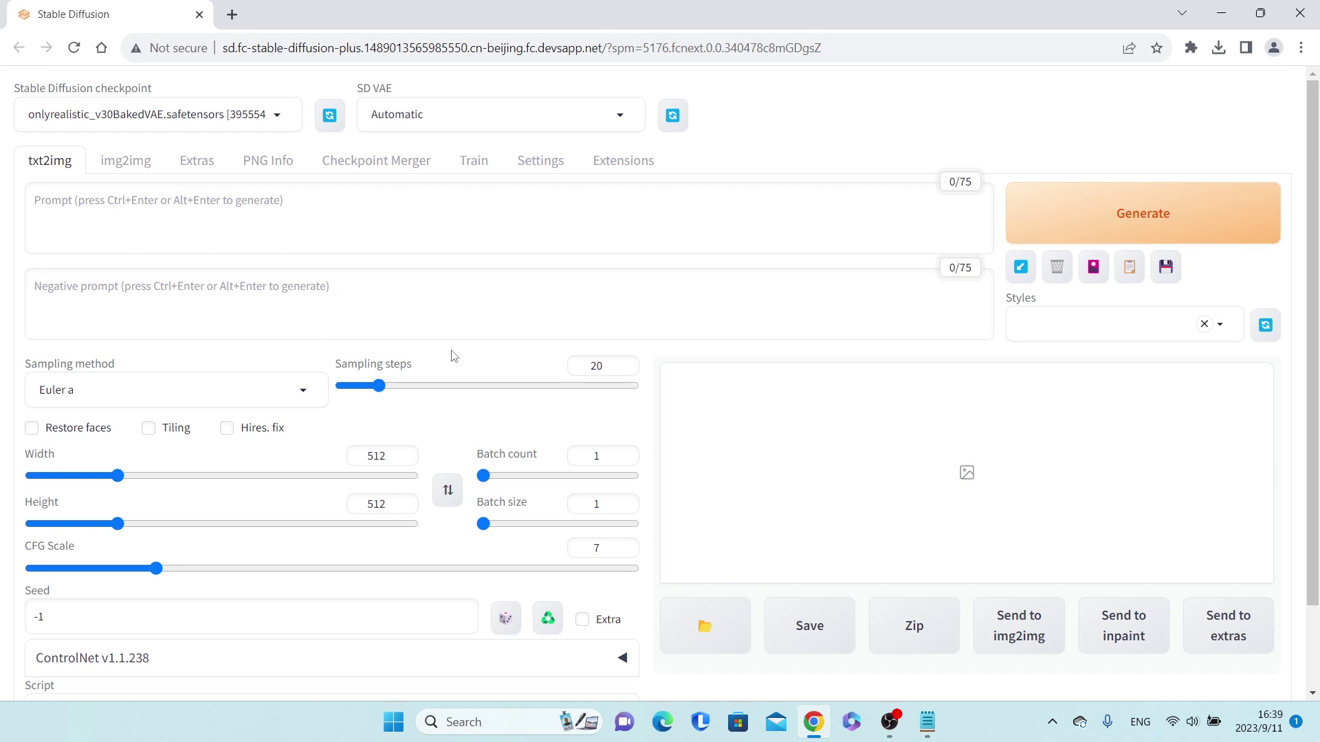
Expand ControlNet and load example3.jfif as the source image.
scroll(454, 355, down, 2)
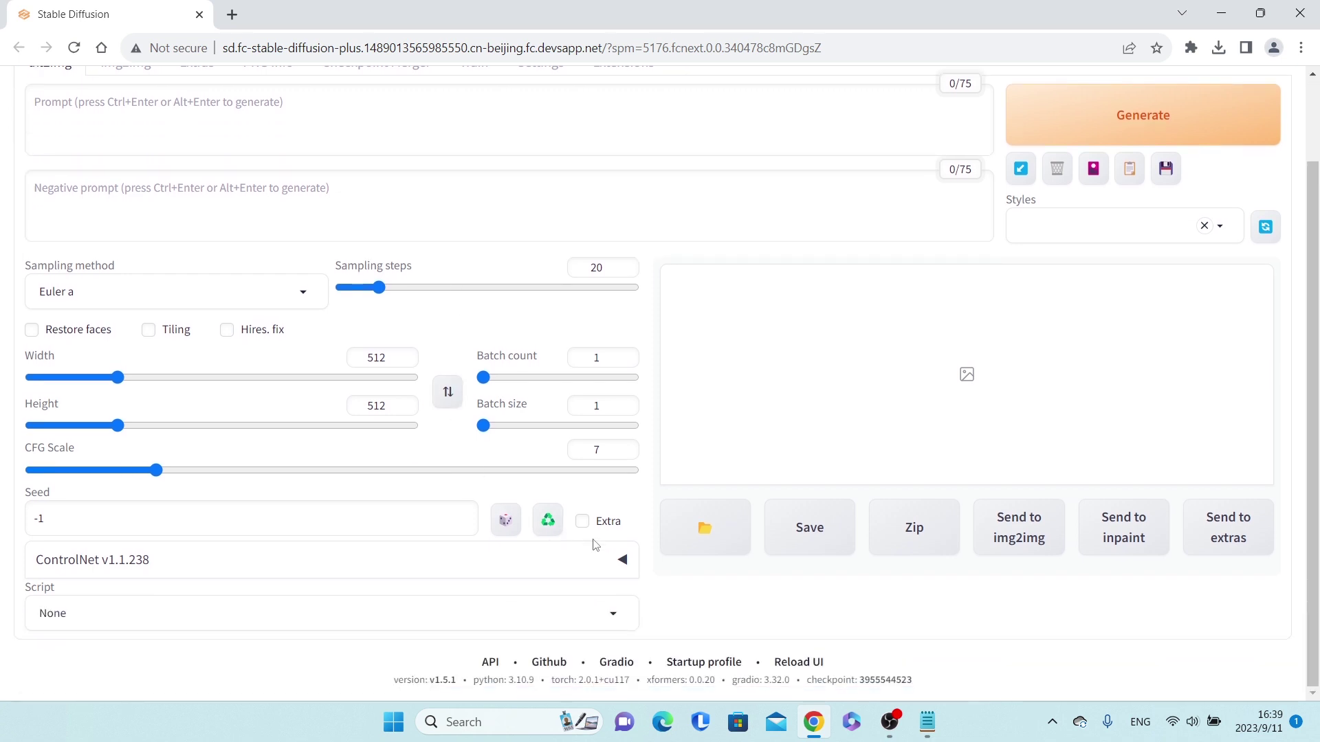
click(627, 561)
scroll(564, 534, down, 3)
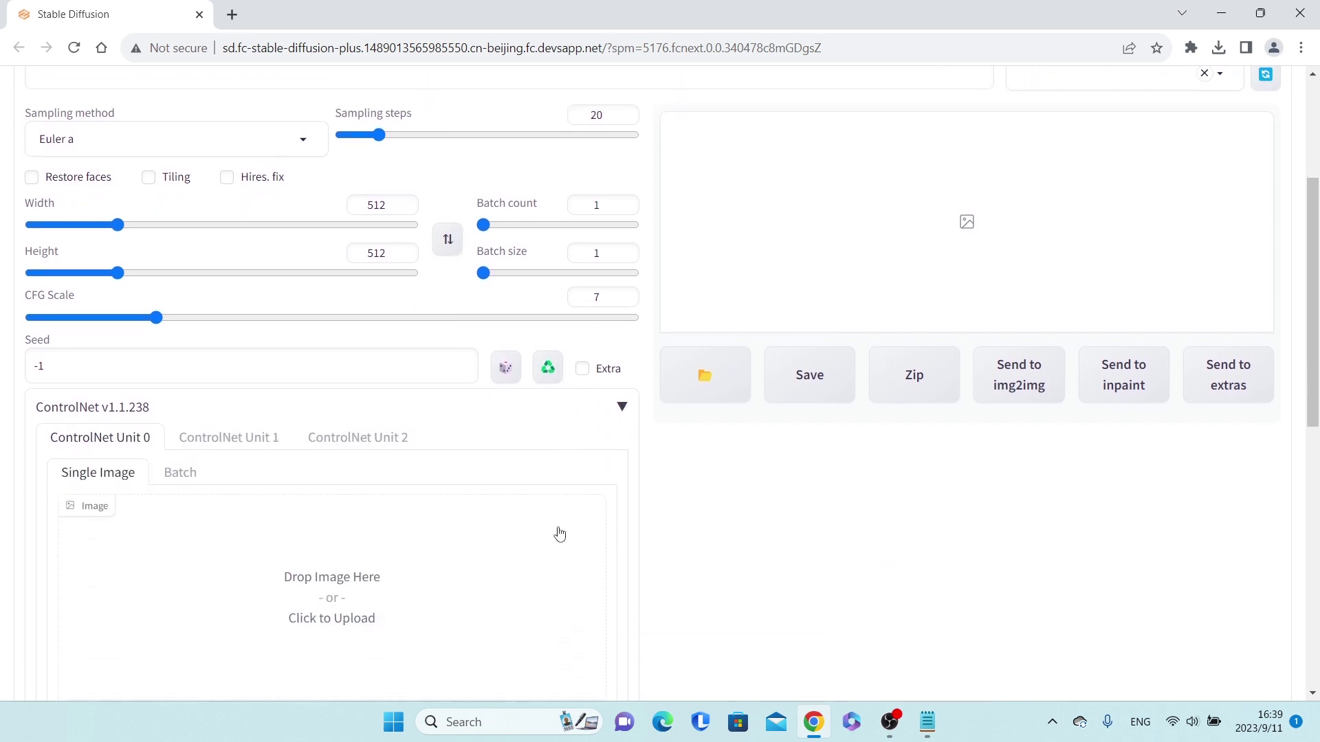
click(460, 530)
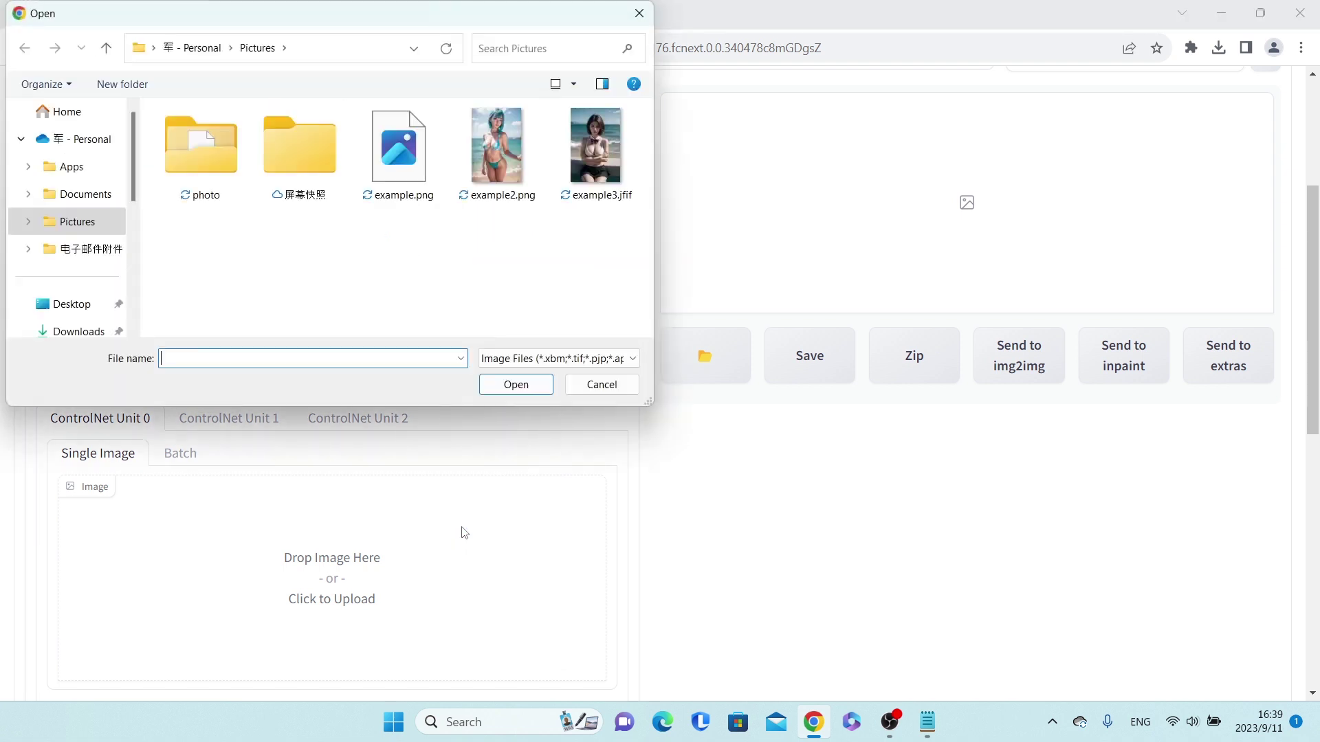
double_click(572, 193)
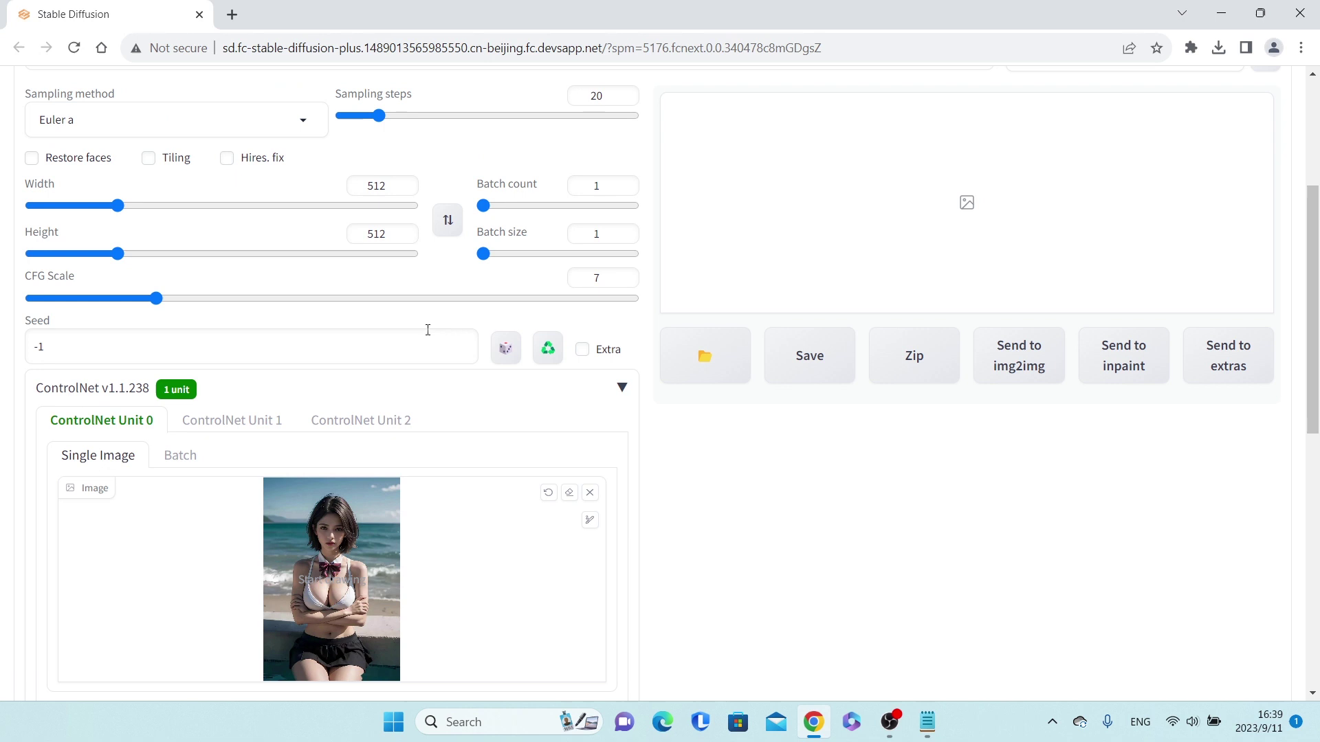
Enable Allow Preview, choose OpenPose with the openpose preprocessor, and run it to extract the skeleton.
scroll(431, 397, down, 4)
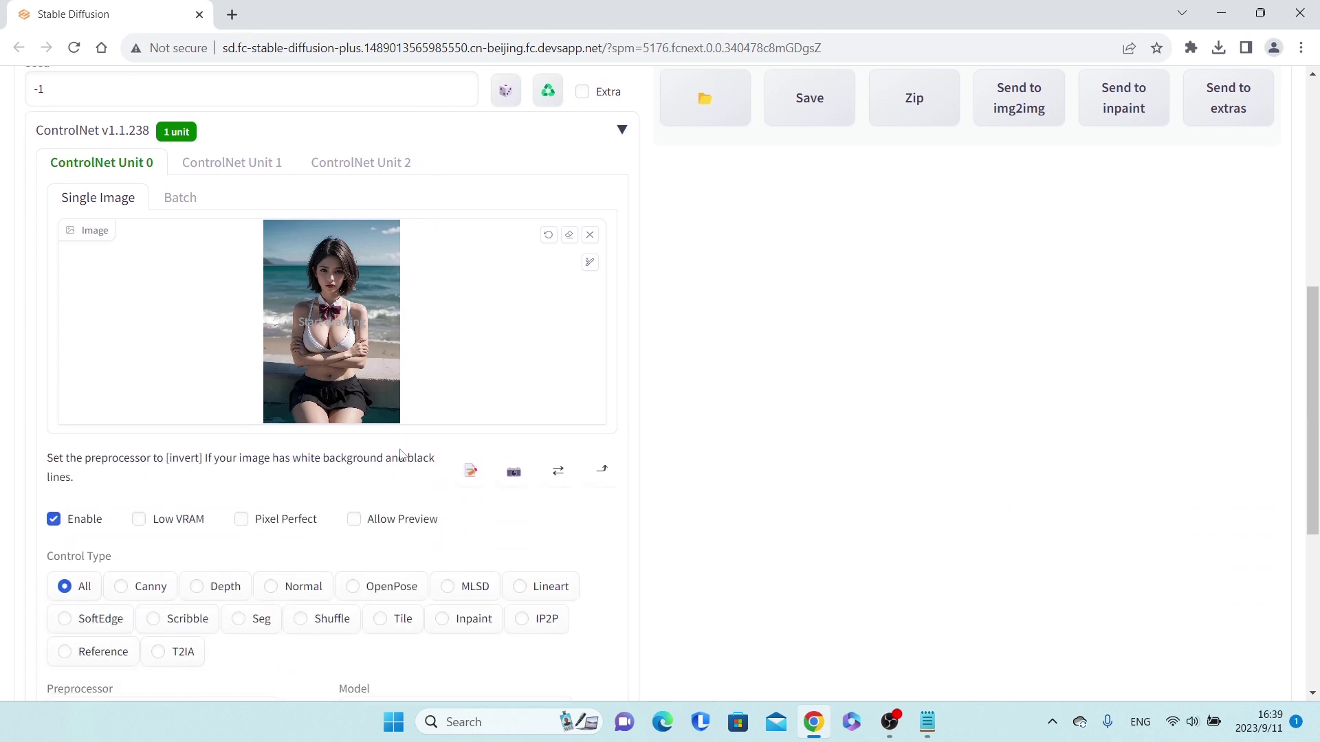
click(382, 525)
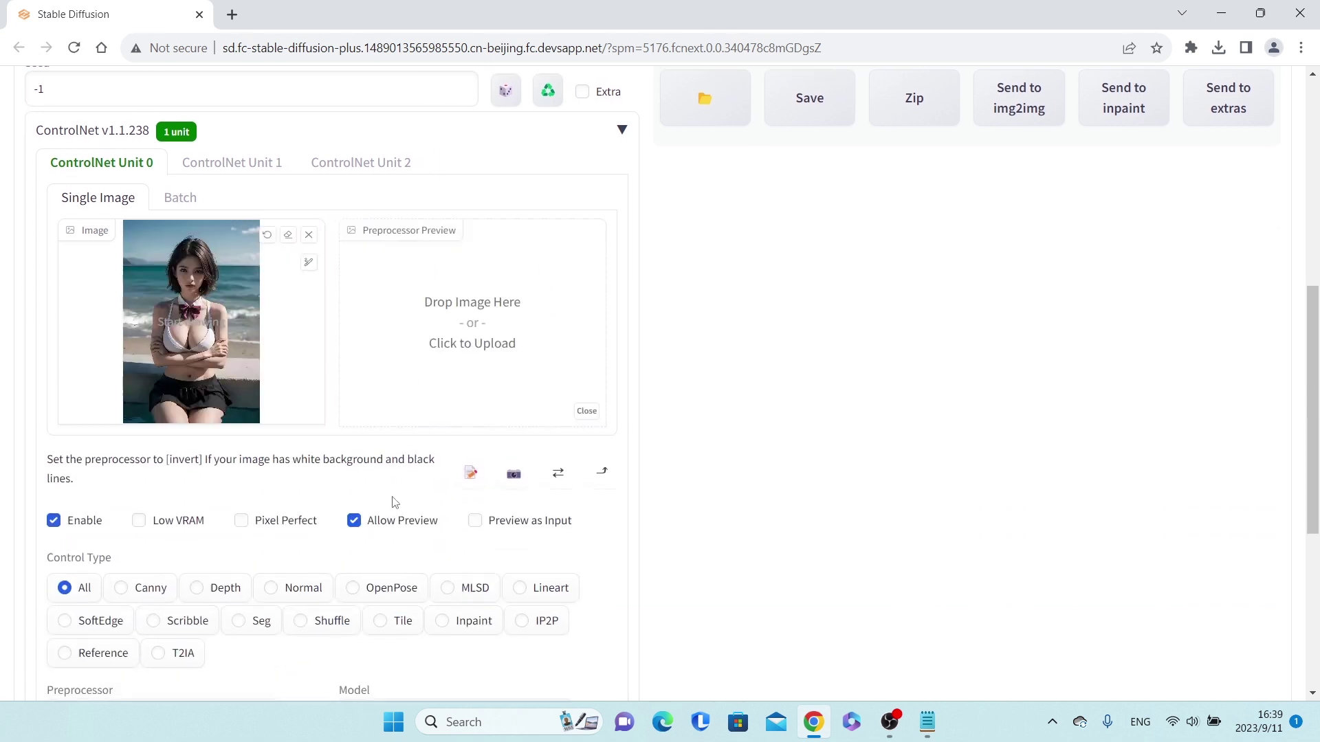
click(369, 587)
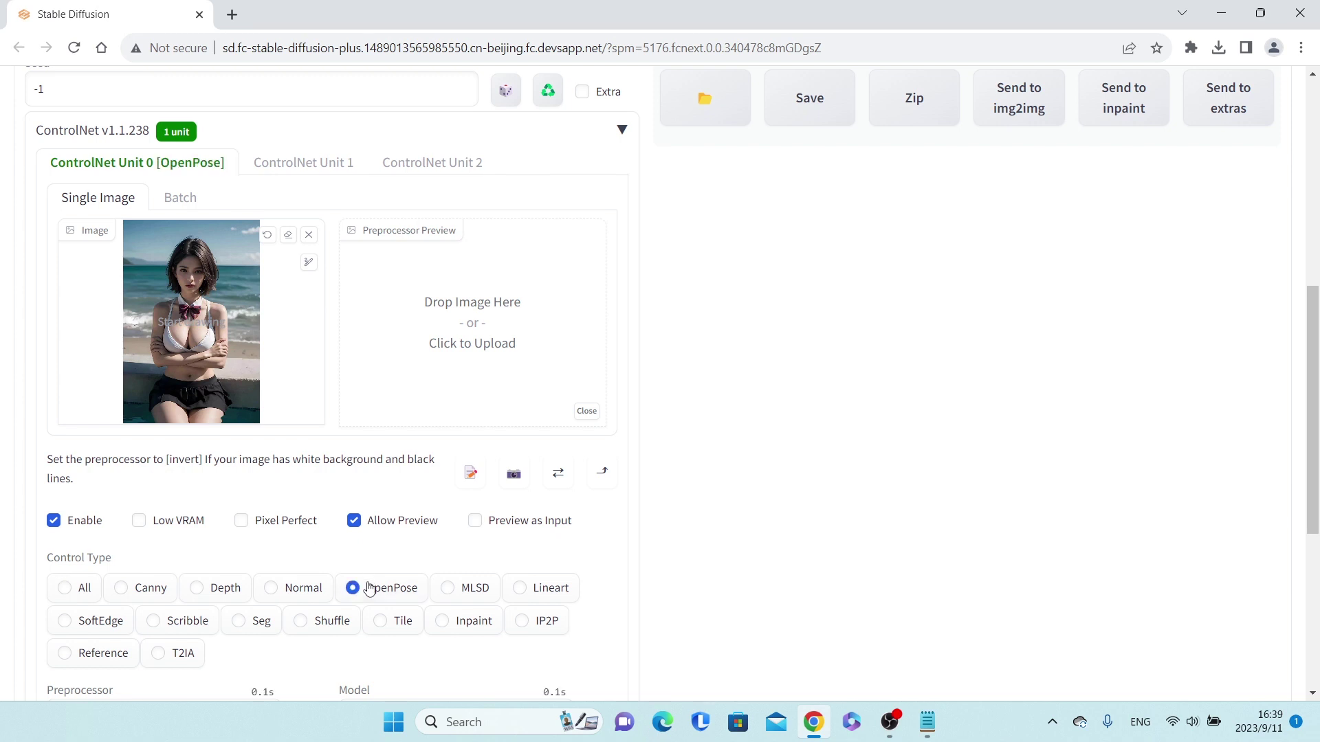
scroll(326, 592, down, 1)
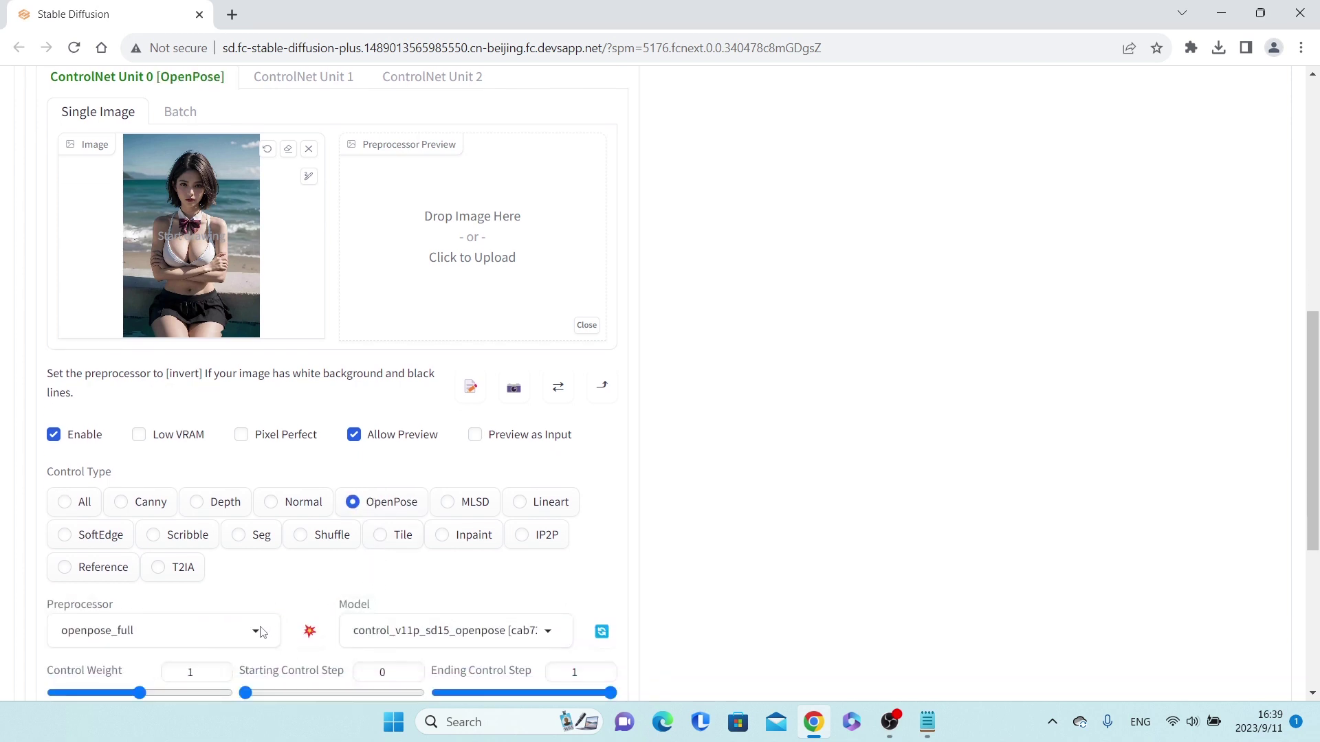
click(260, 631)
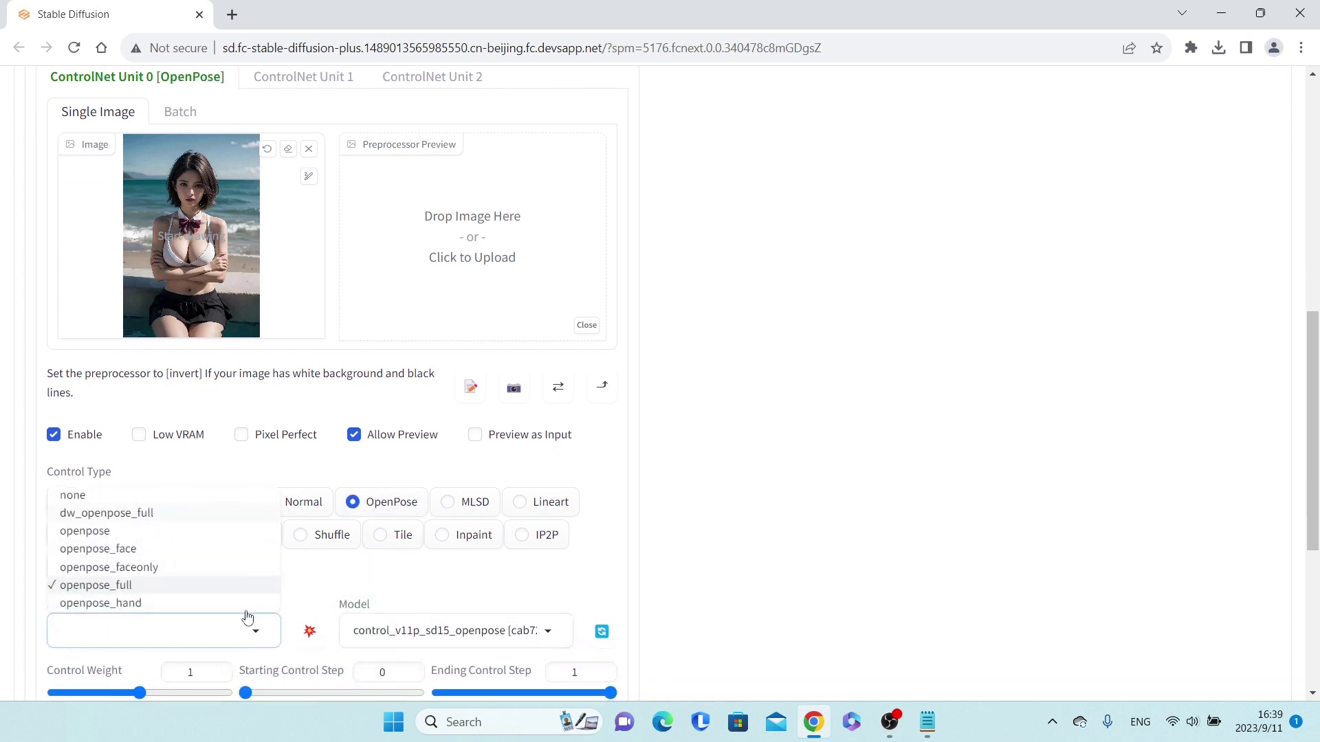
click(200, 534)
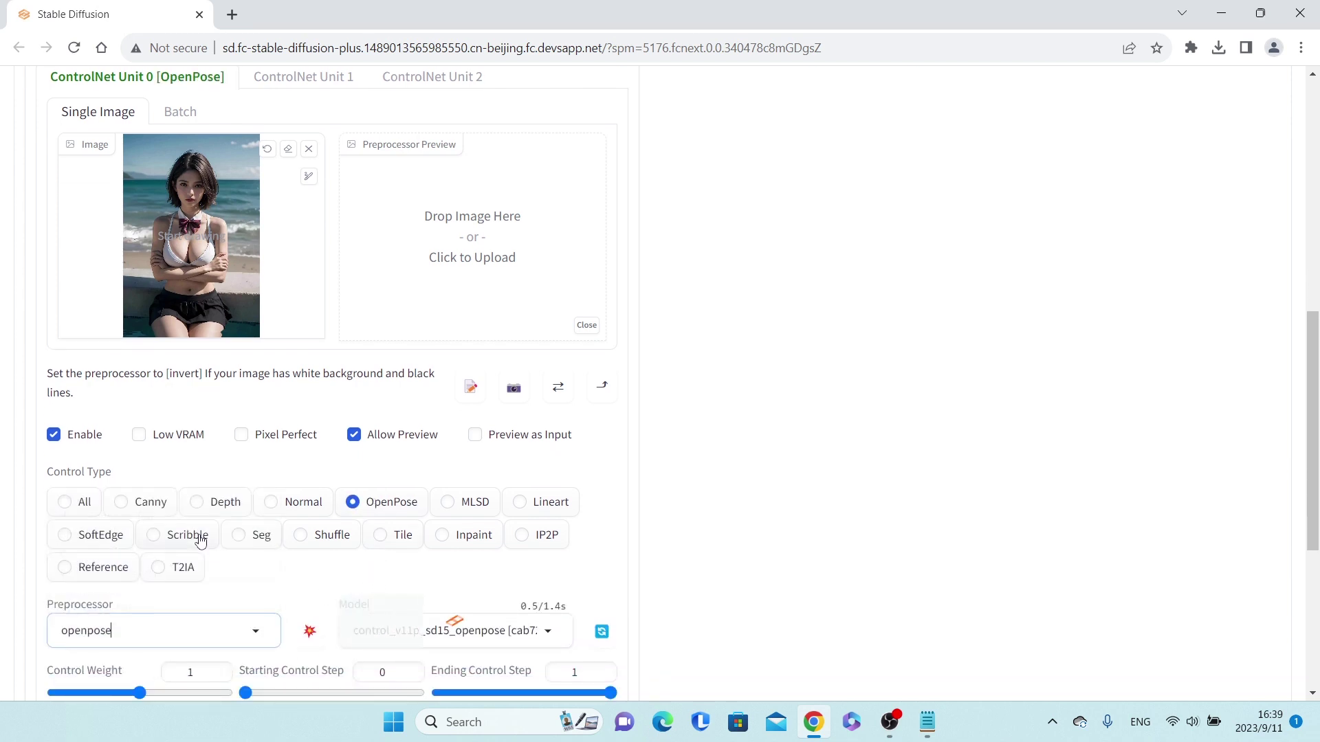
click(306, 630)
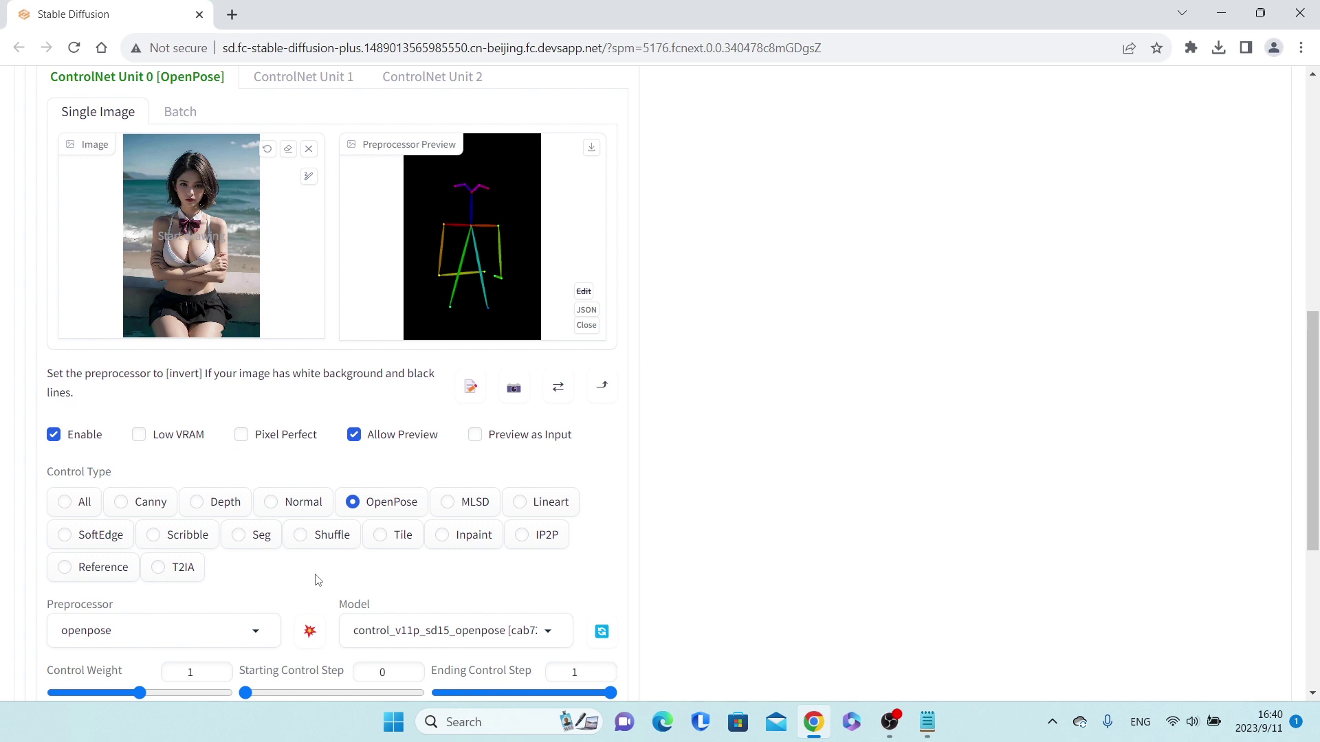
scroll(318, 580, up, 5)
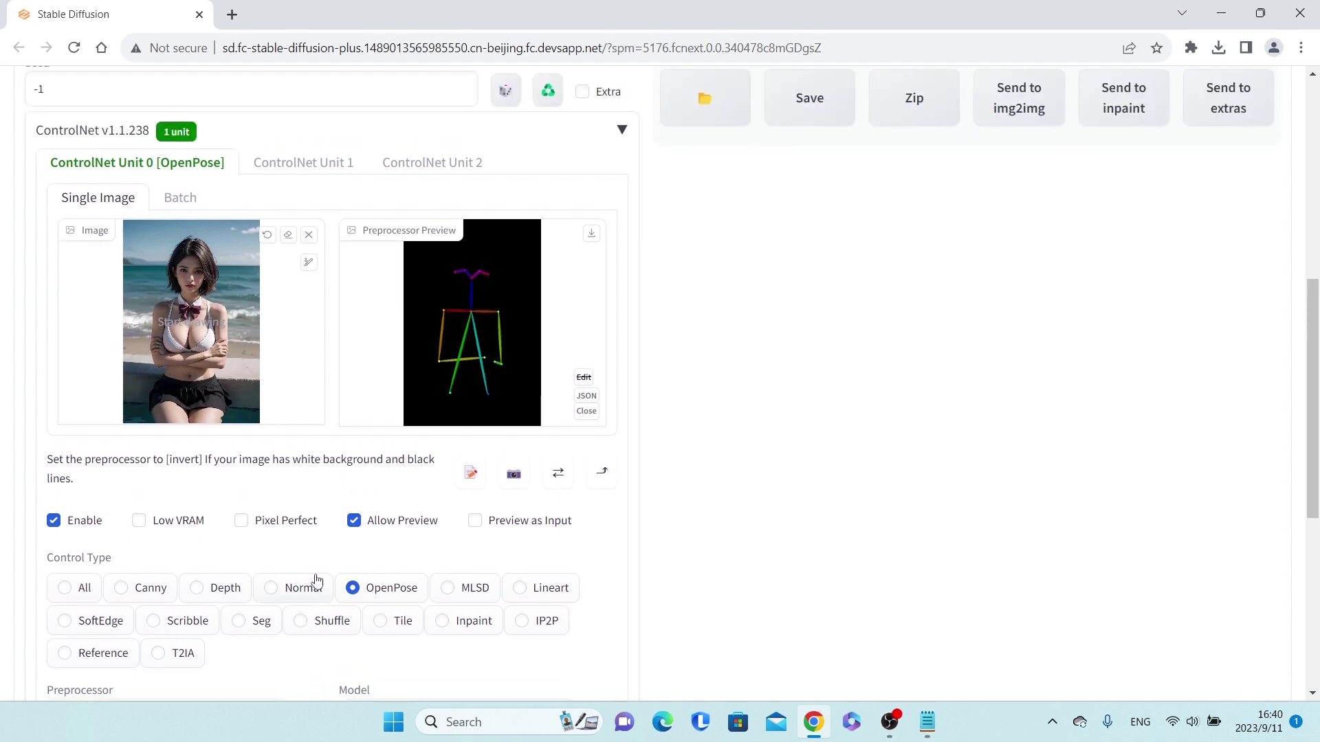
scroll(319, 580, up, 5)
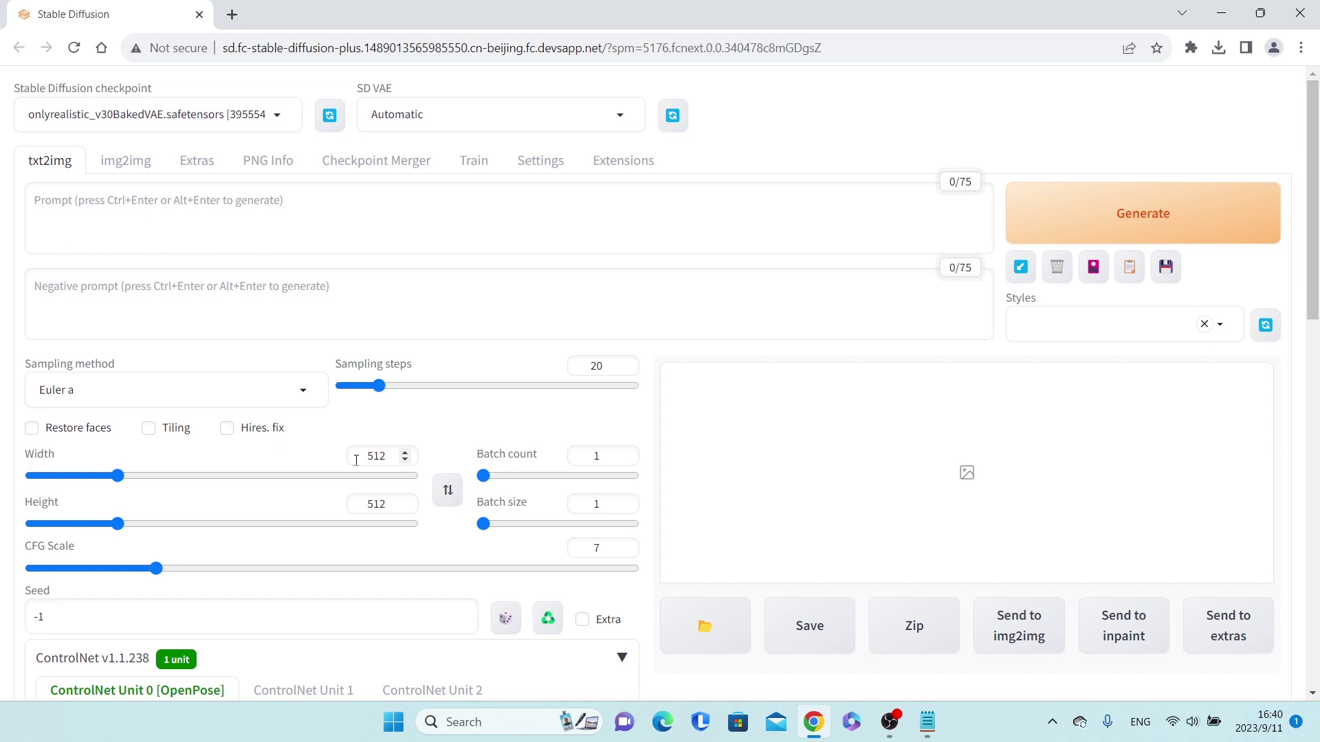
Set width 600, height 900, batch size 6, and the DPM++ 2S a Karras sampler.
drag(362, 457, 399, 459)
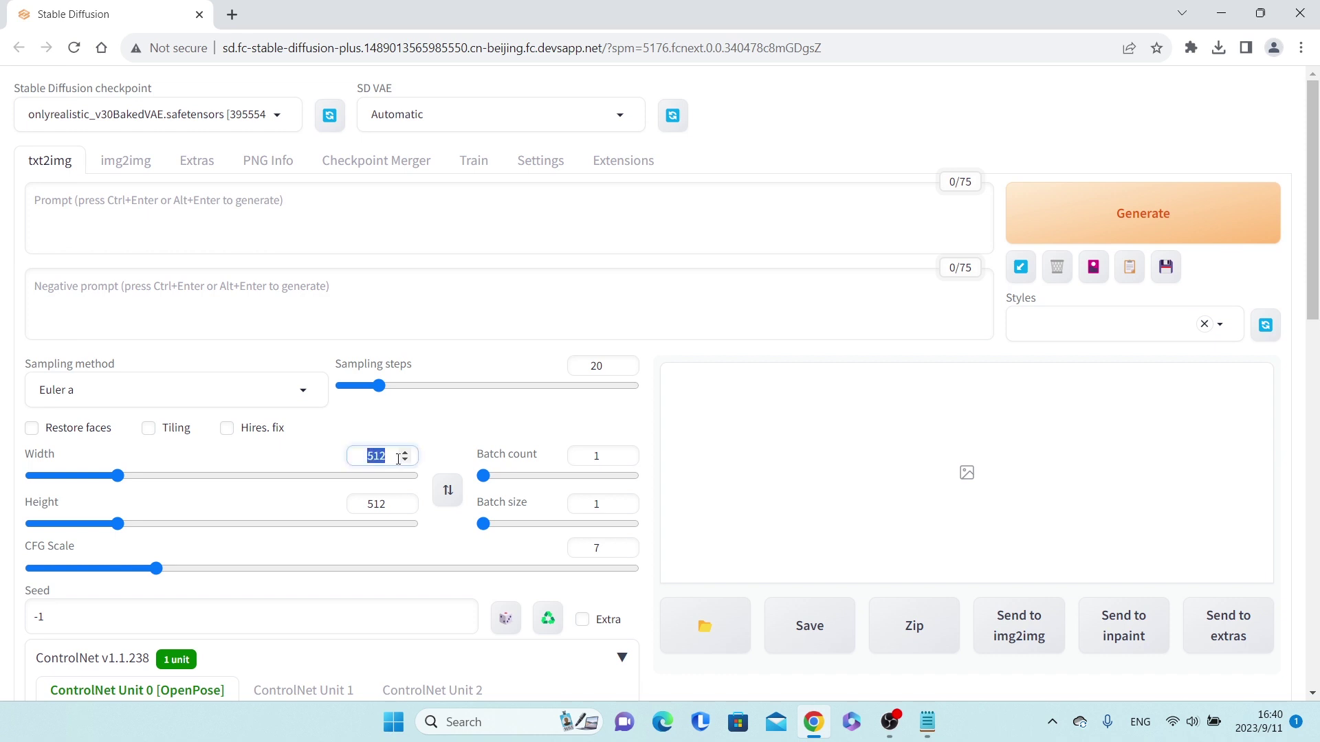
text(600)
drag(369, 504, 413, 506)
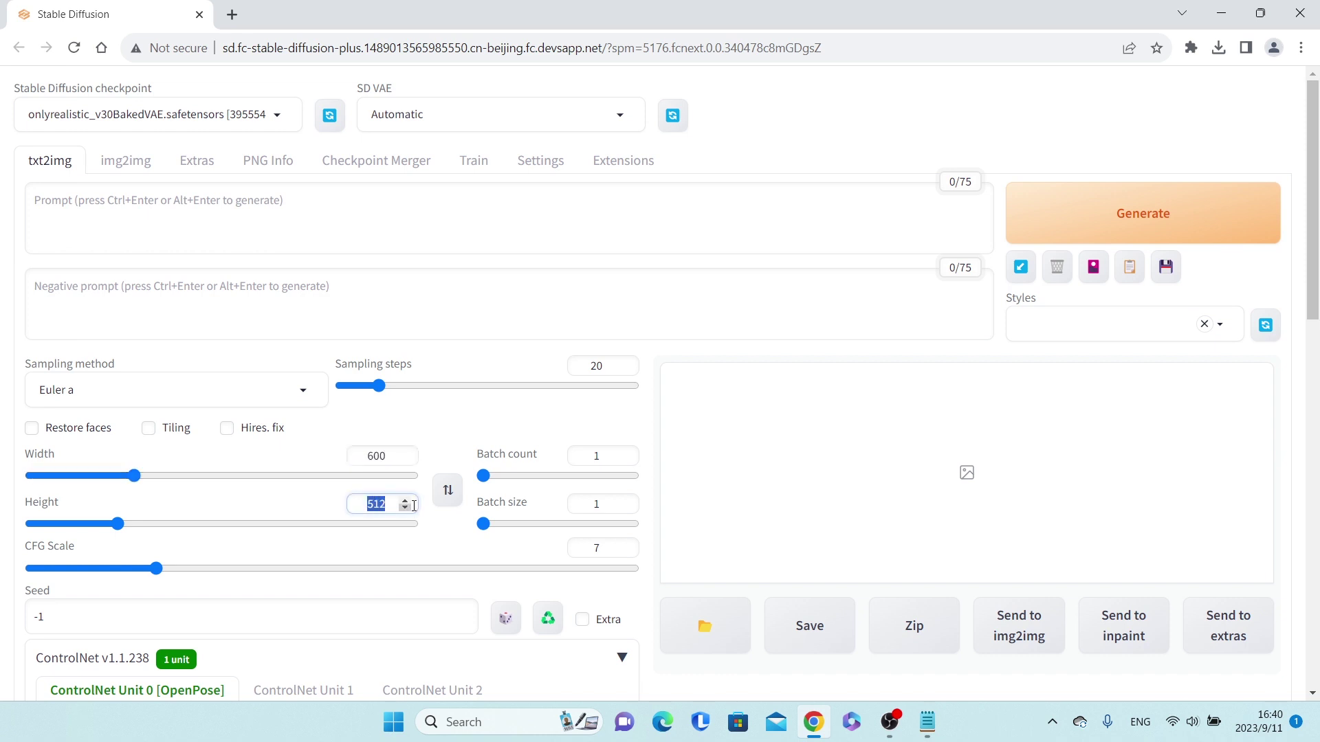
text(900)
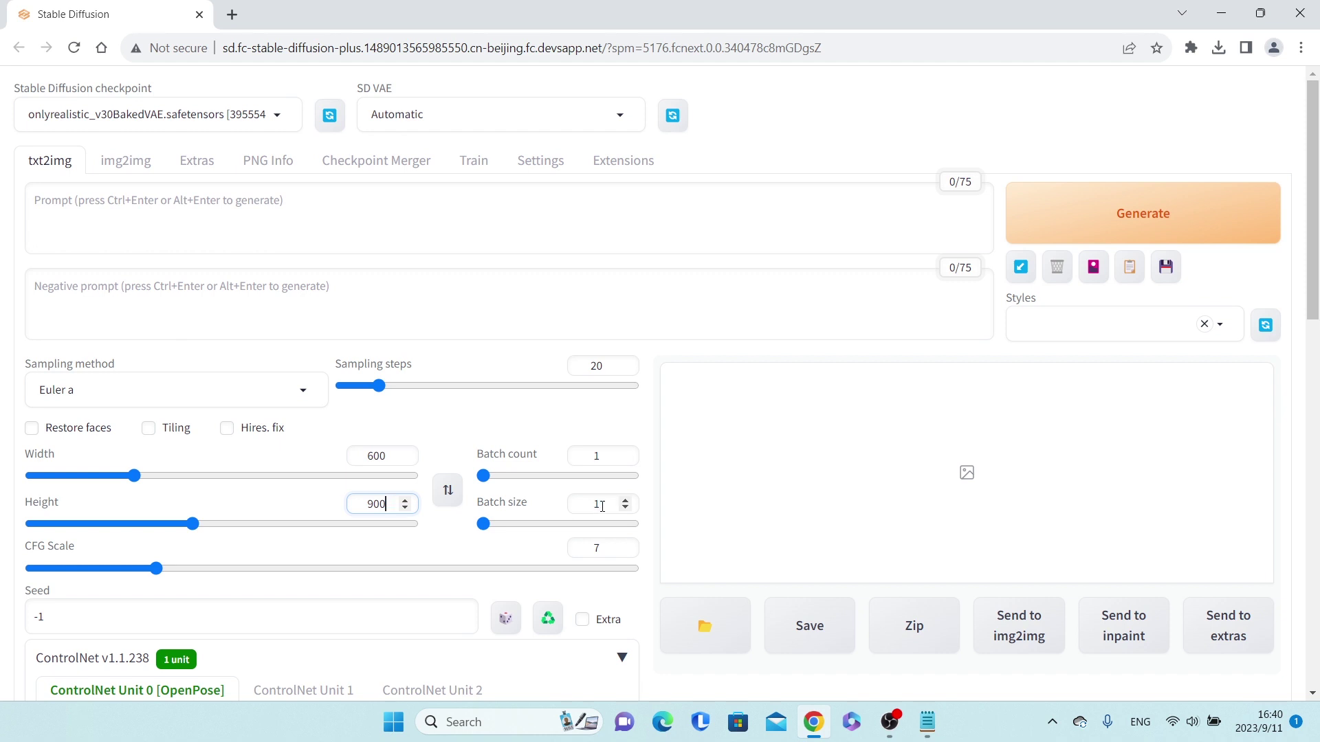
double_click(601, 506)
text(6)
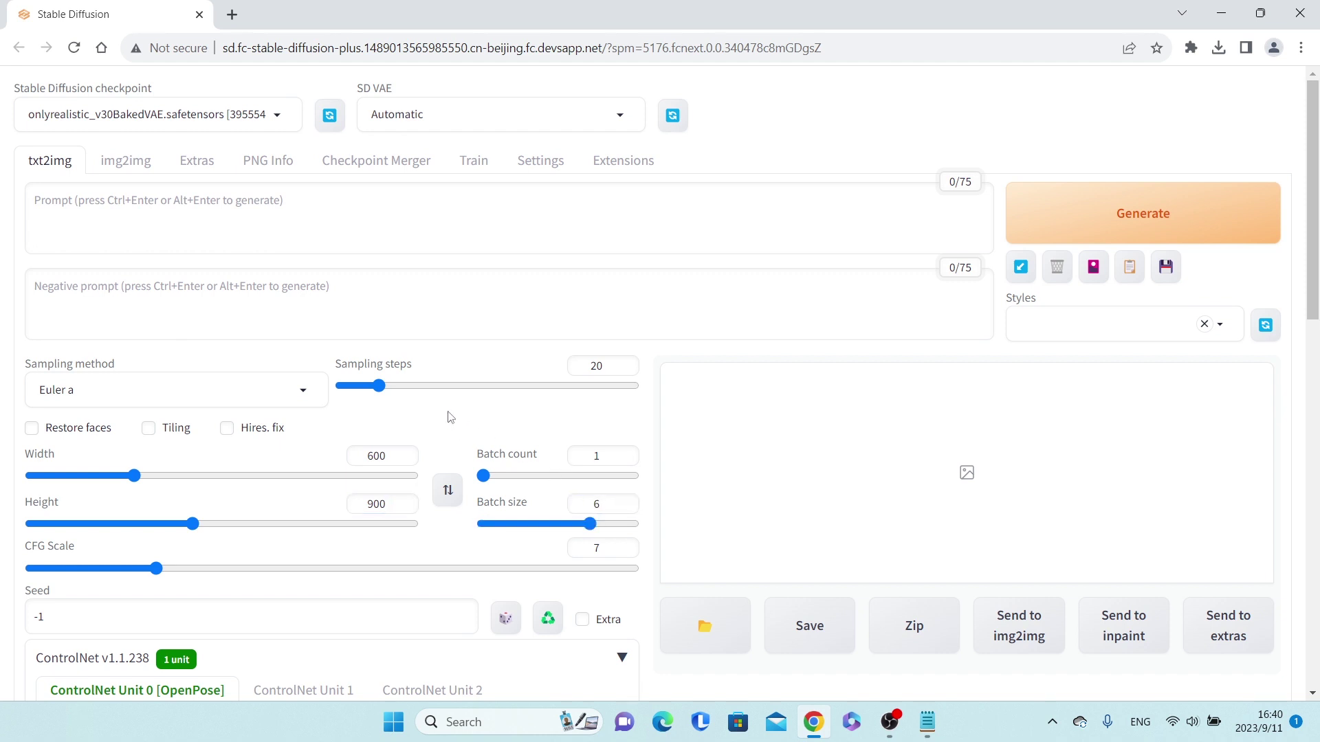
click(304, 390)
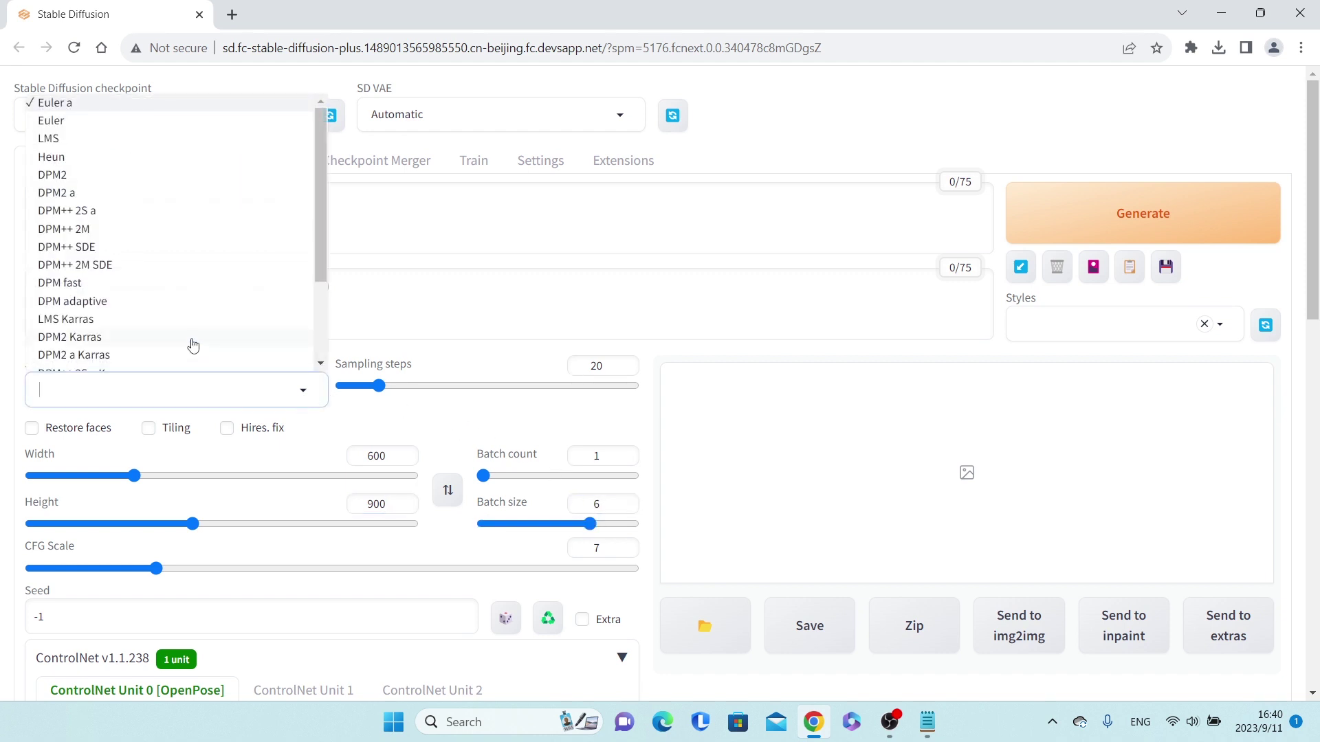
scroll(196, 331, down, 2)
click(198, 295)
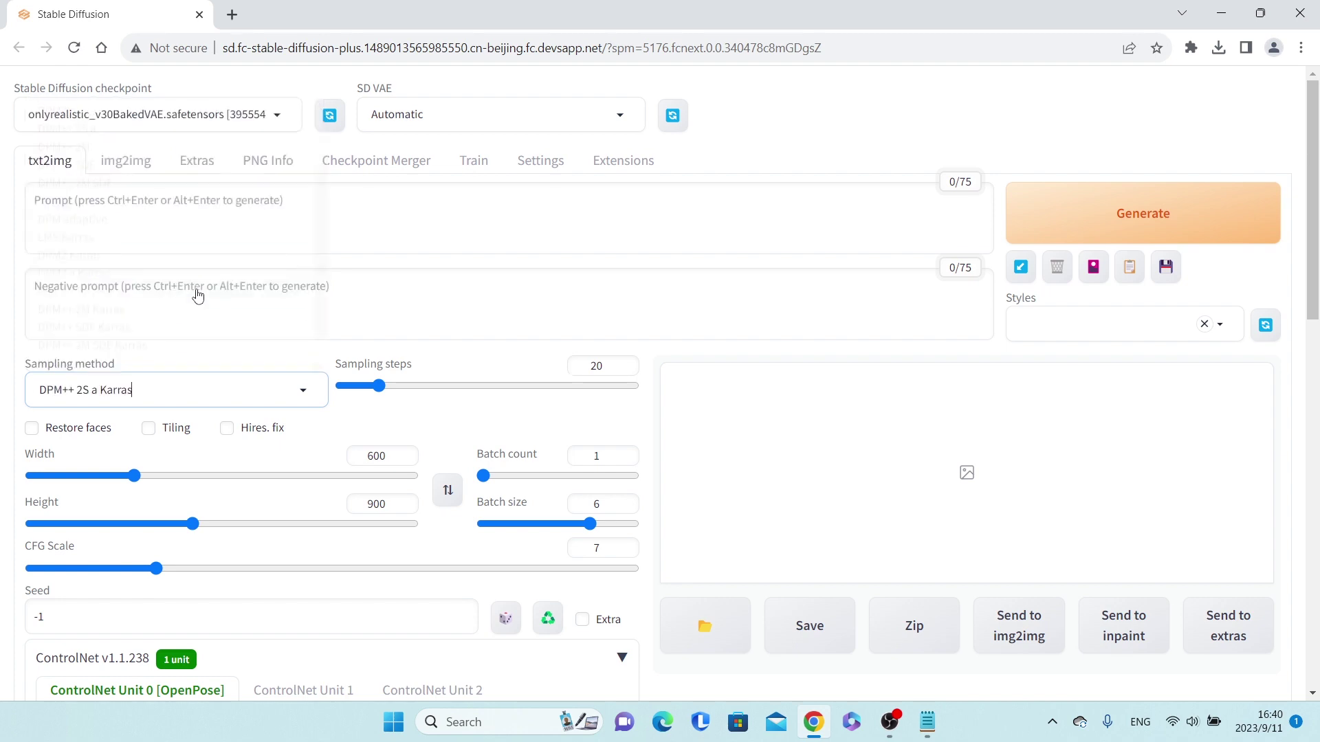
Copy the positive prompt from prompt.txt into the Prompt field.
click(930, 723)
drag(965, 214, 129, 195)
right_click(290, 205)
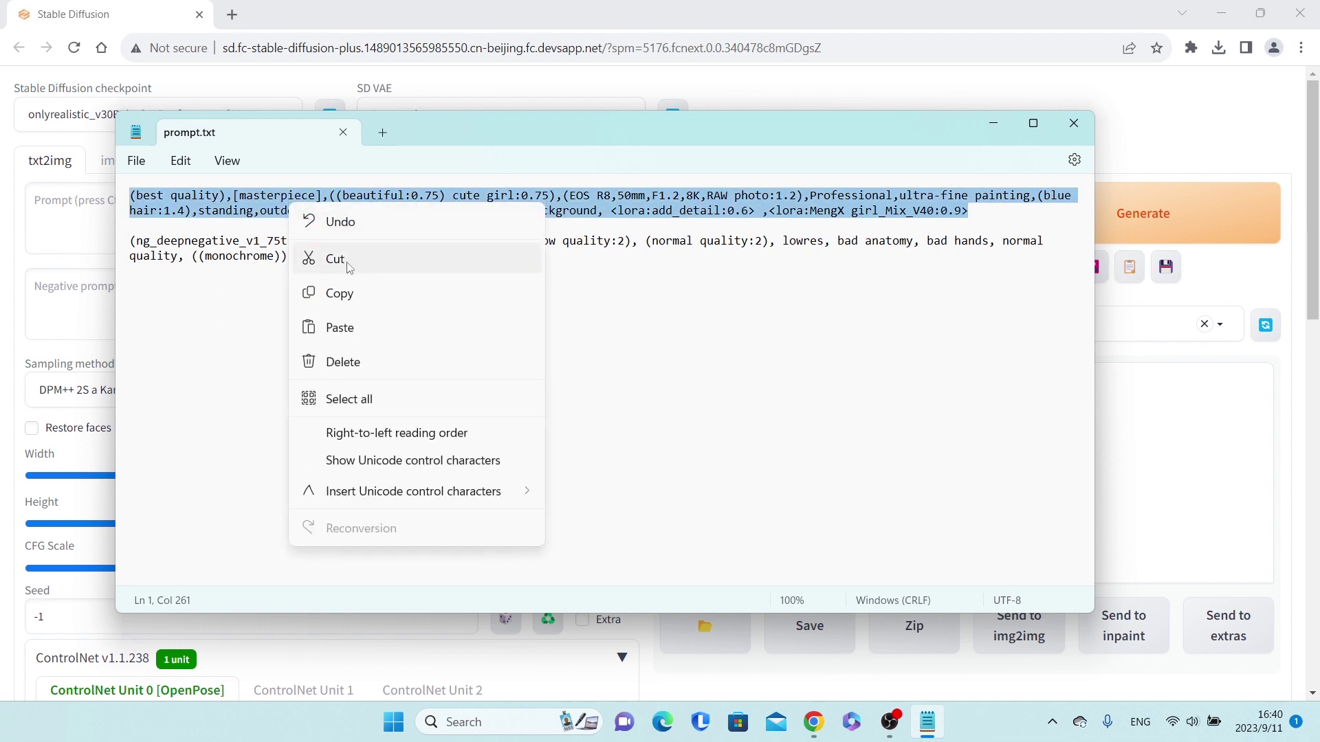
click(334, 293)
click(44, 216)
click(73, 217)
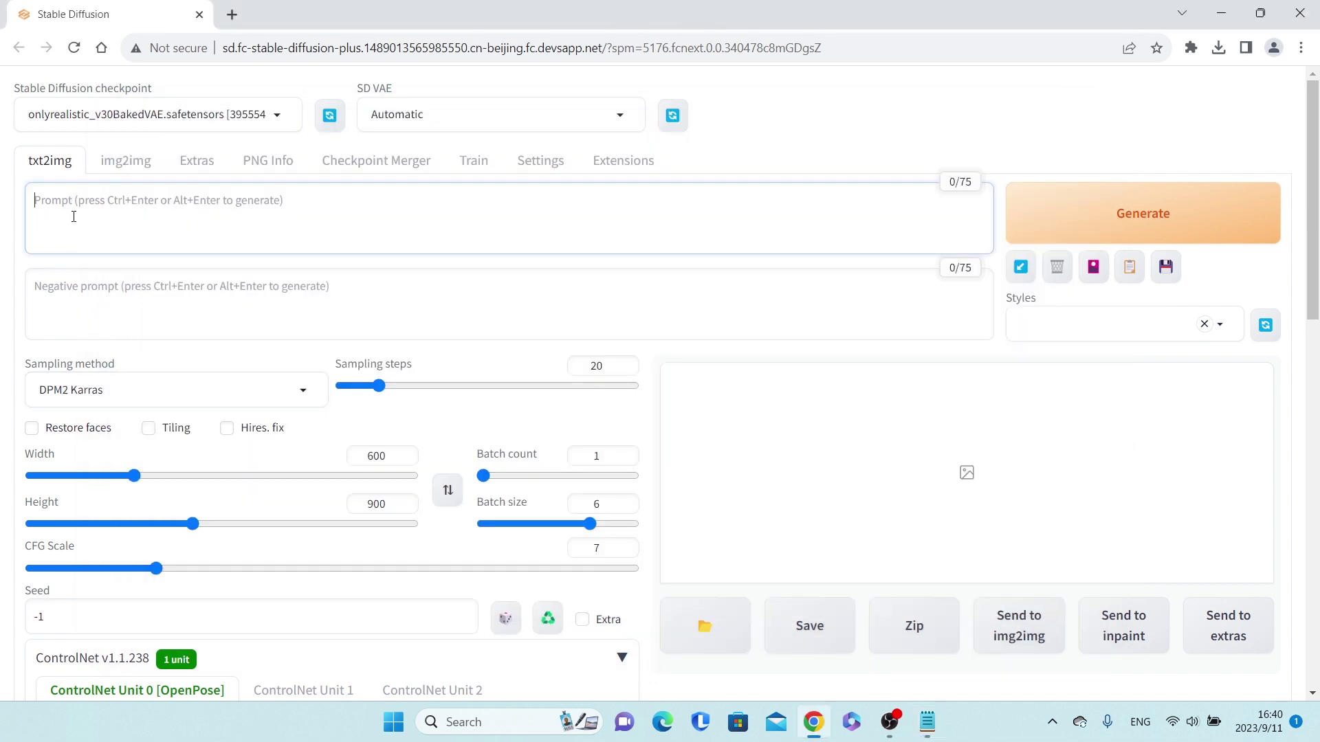
key(ctrl+v)
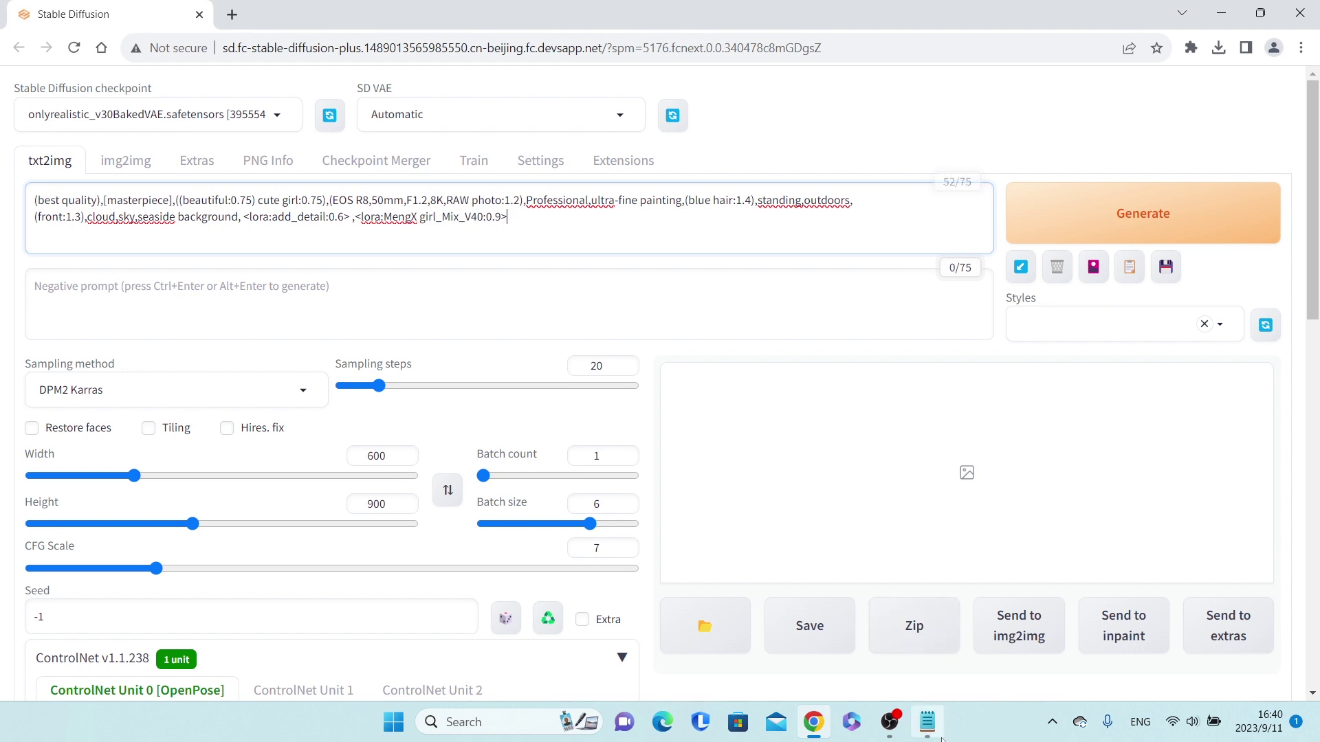
Copy the negative prompt from prompt.txt into the Negative prompt field.
click(927, 722)
drag(452, 257, 129, 241)
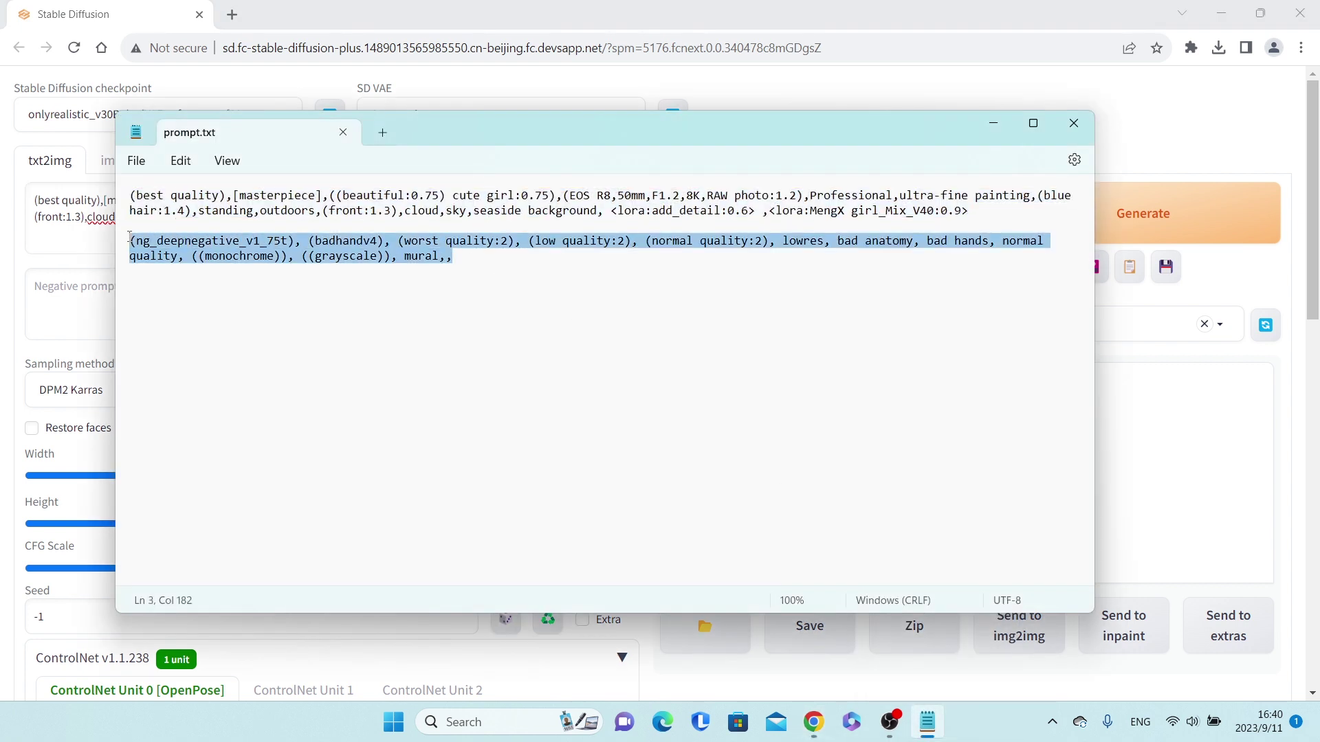
right_click(232, 254)
click(324, 336)
click(992, 123)
click(353, 288)
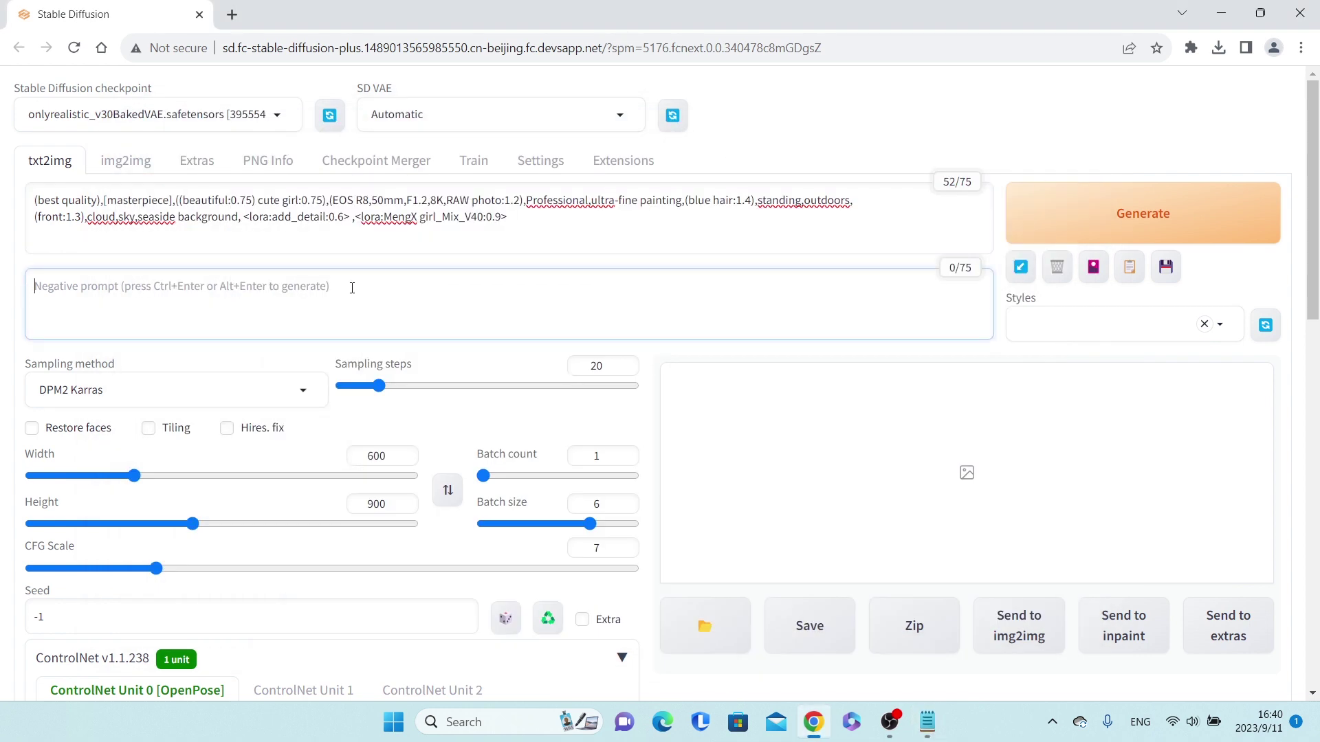
key(ctrl+v)
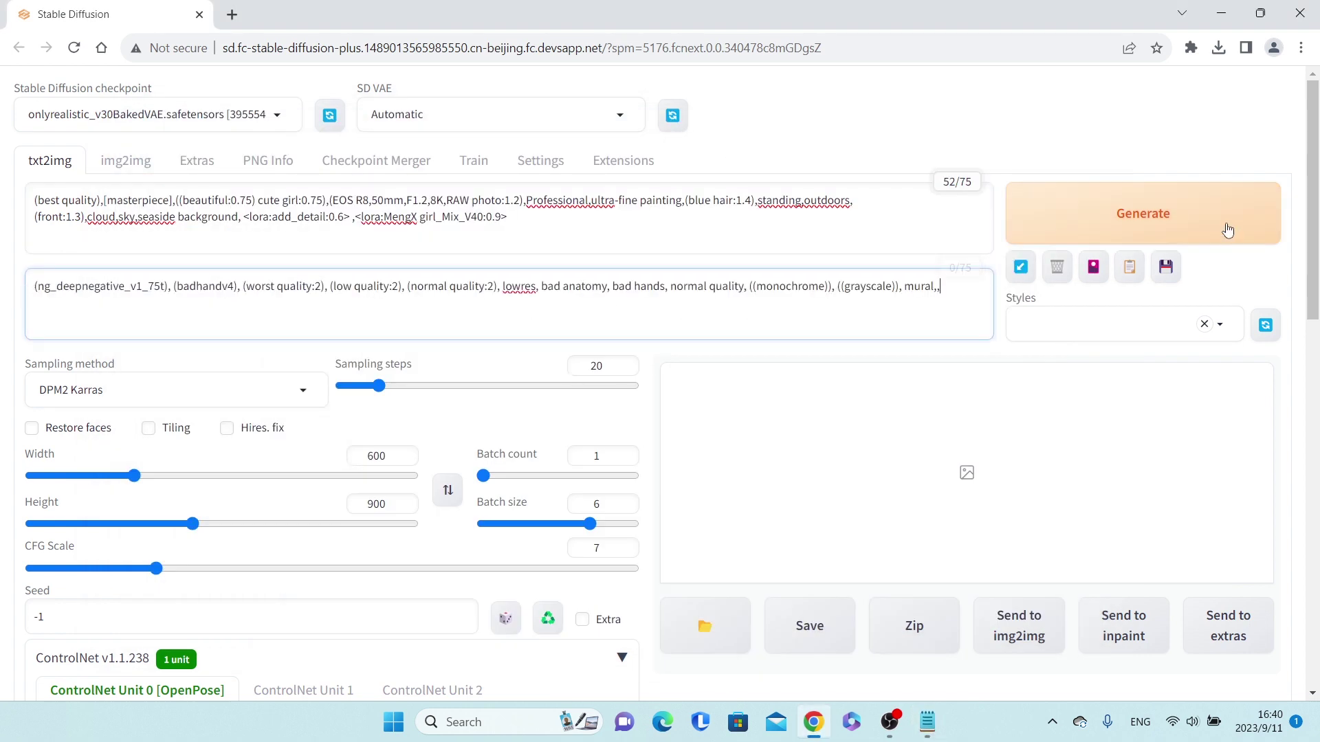
Start generating the six pose-guided seaside girl images with Generate.
click(1183, 234)
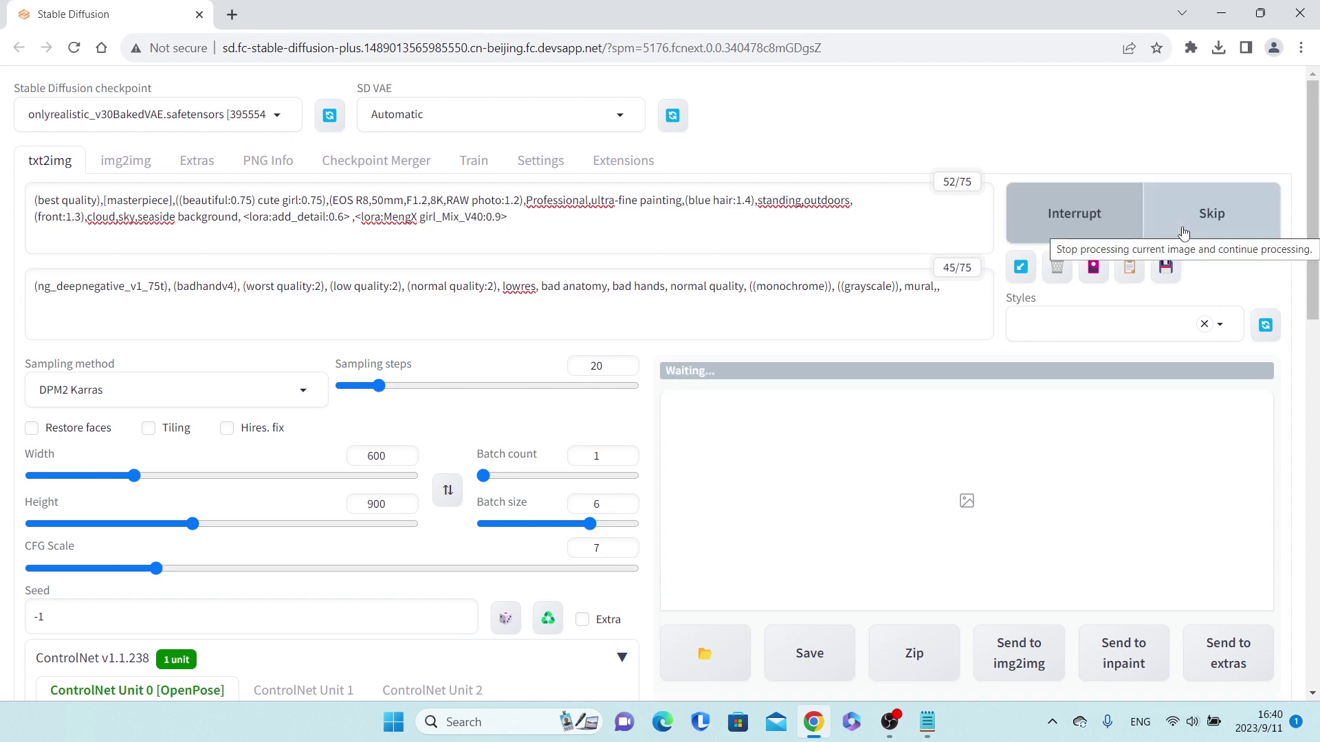